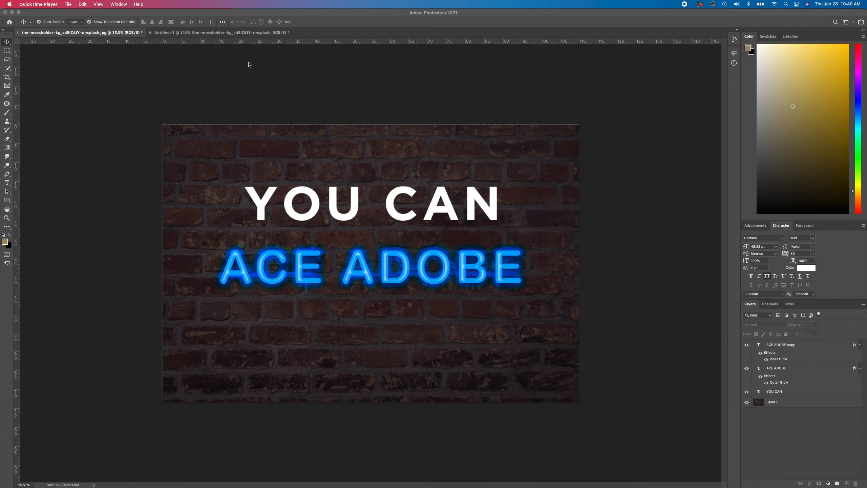
# Step: Switch to the Untitled-1 document that contains the dark brick wall image
pyautogui.click(228, 34)
pyautogui.click(218, 33)
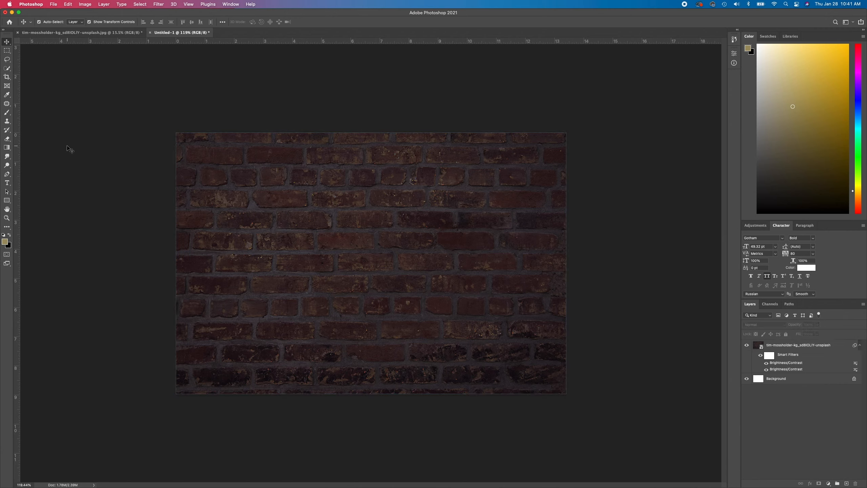
# Step: View the Unsplash brick photo results in Chrome and return to Photoshop
pyautogui.click(131, 5)
pyautogui.click(128, 13)
pyautogui.press('super+Tab')
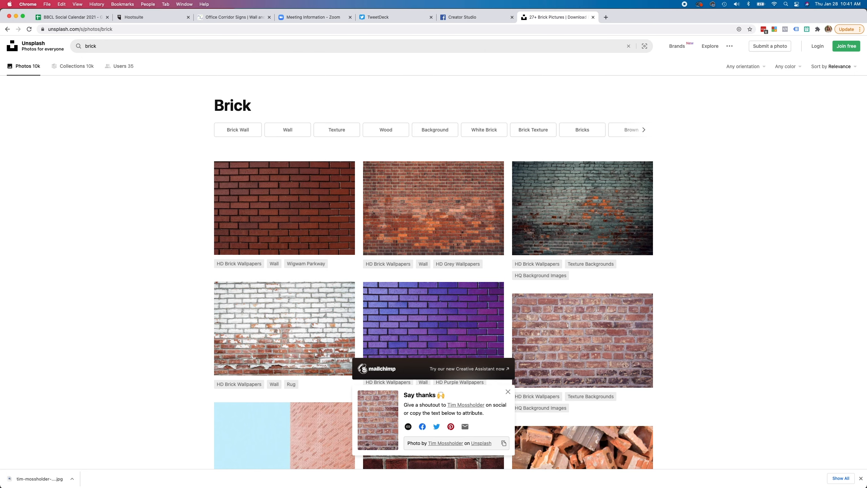
pyautogui.press('super+Tab')
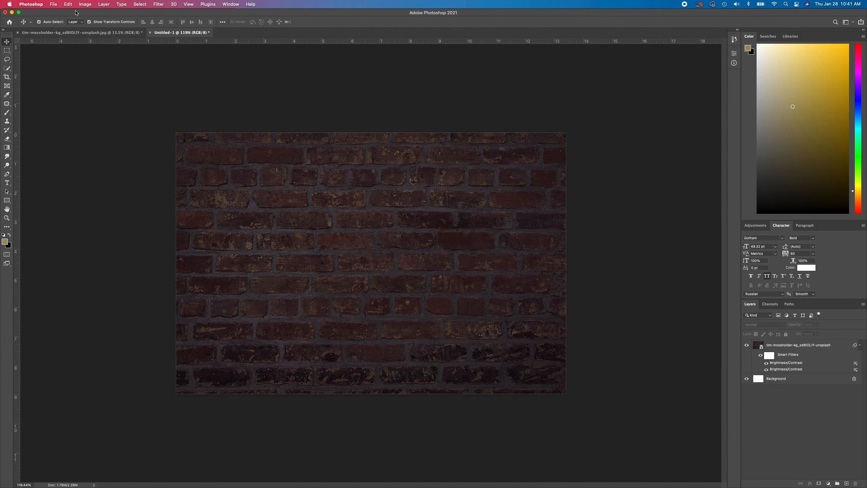
pyautogui.click(54, 4)
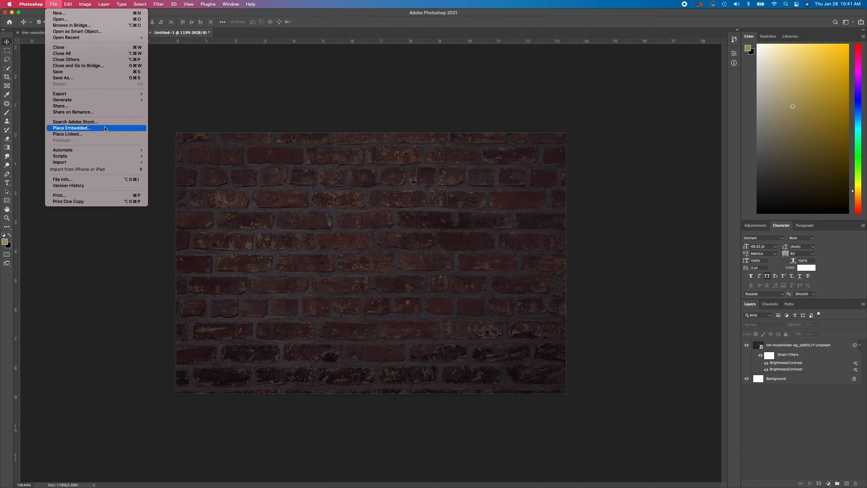
pyautogui.click(107, 134)
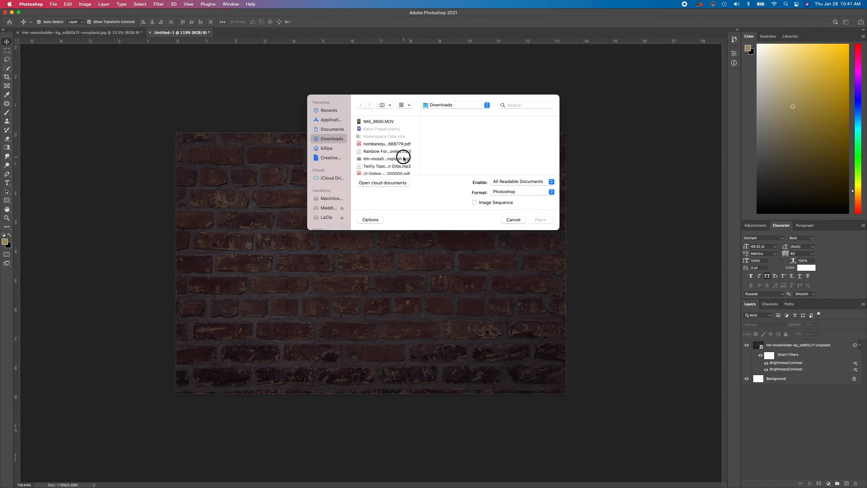
pyautogui.click(402, 159)
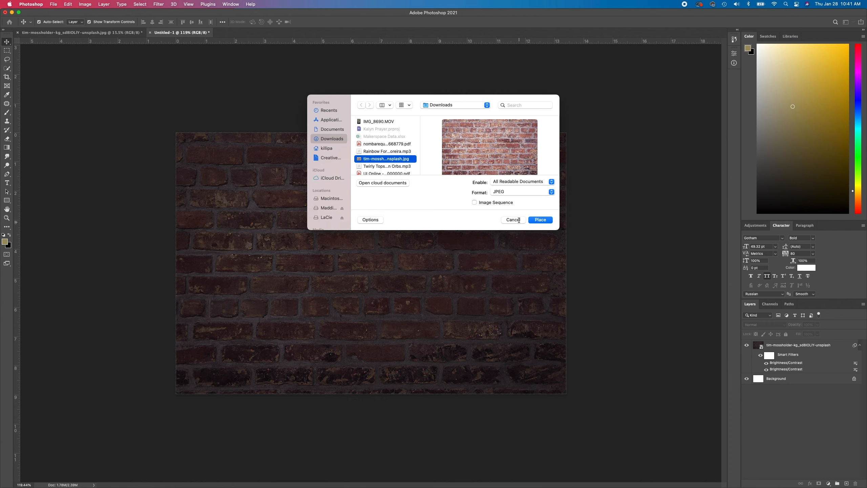
pyautogui.press('Return')
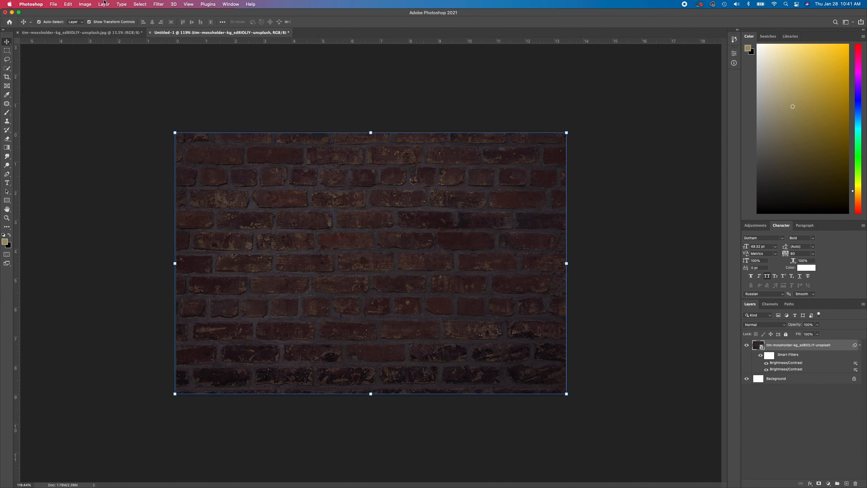
# Step: Apply a Brightness/Contrast adjustment to the brick image layer with brightness and contrast left at 0, and deselect the layer
pyautogui.click(84, 4)
pyautogui.moveTo(95, 23)
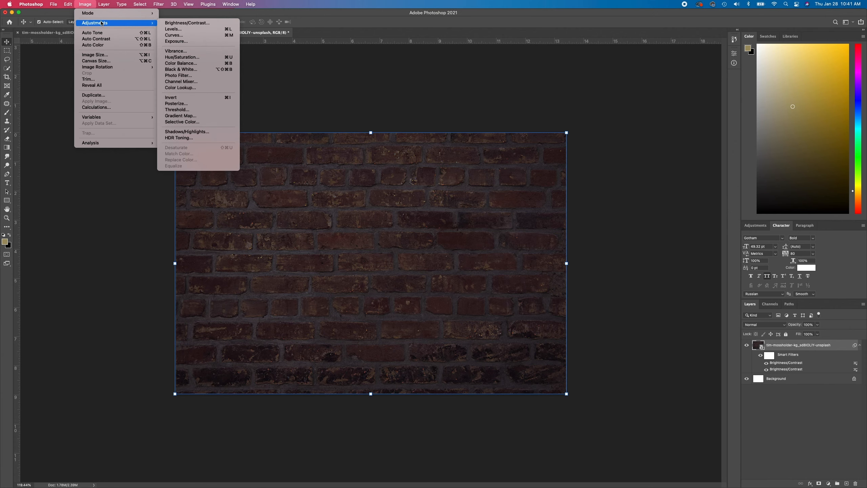
pyautogui.click(181, 24)
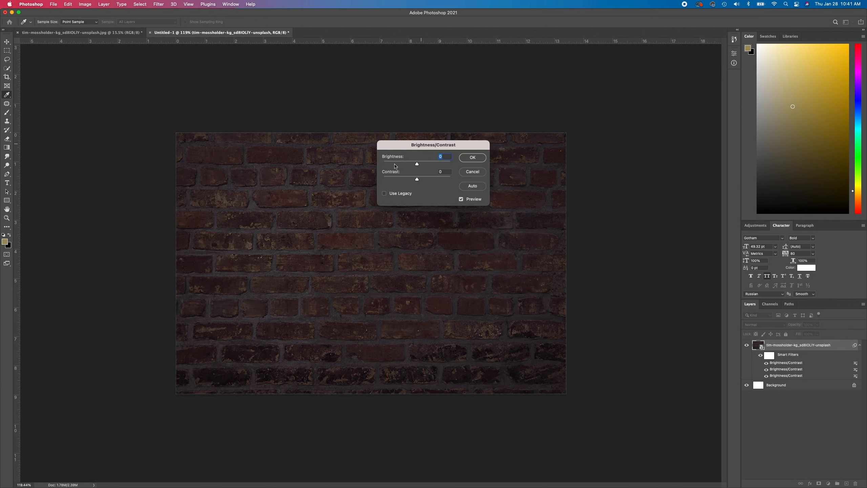
pyautogui.click(477, 158)
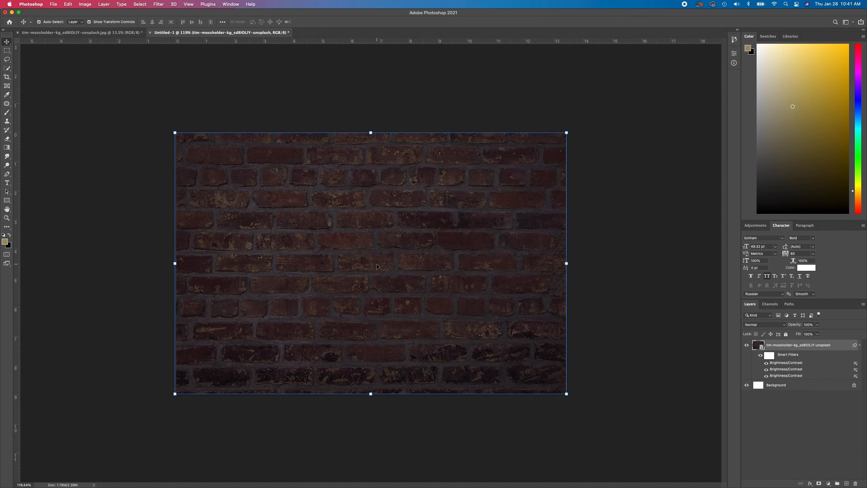
pyautogui.click(491, 410)
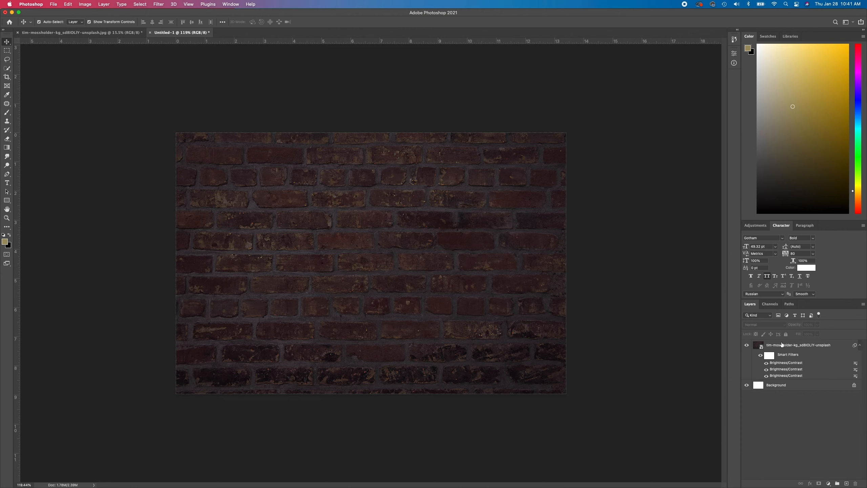
# Step: Unlock the Background layer beneath the brick image so it becomes a regular layer
pyautogui.click(785, 349)
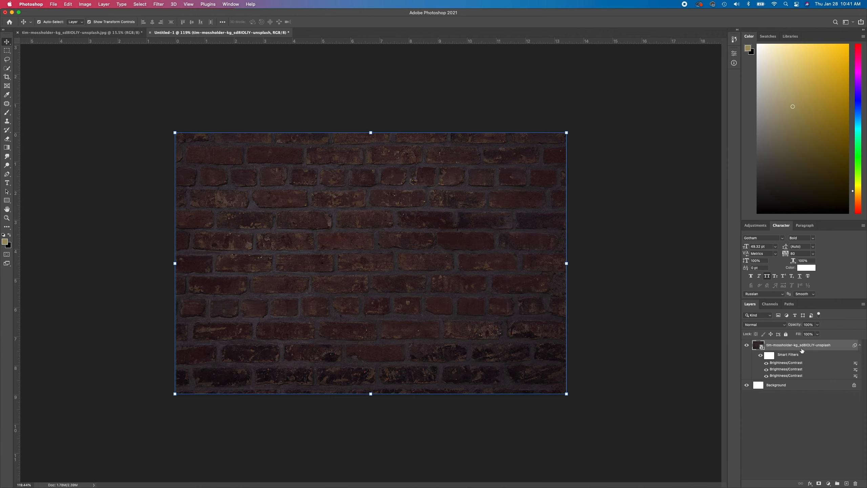
pyautogui.click(854, 385)
pyautogui.moveTo(779, 388)
pyautogui.mouseDown()
pyautogui.moveTo(779, 348)
pyautogui.moveTo(775, 392)
pyautogui.mouseUp()
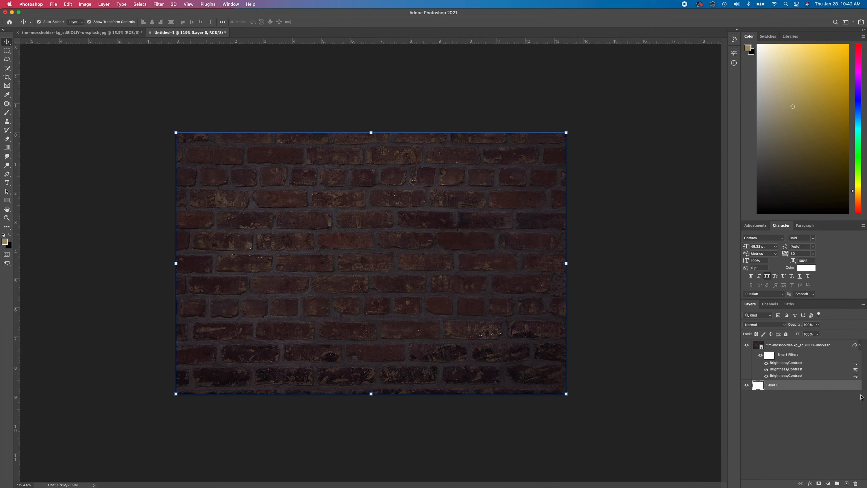
pyautogui.click(808, 450)
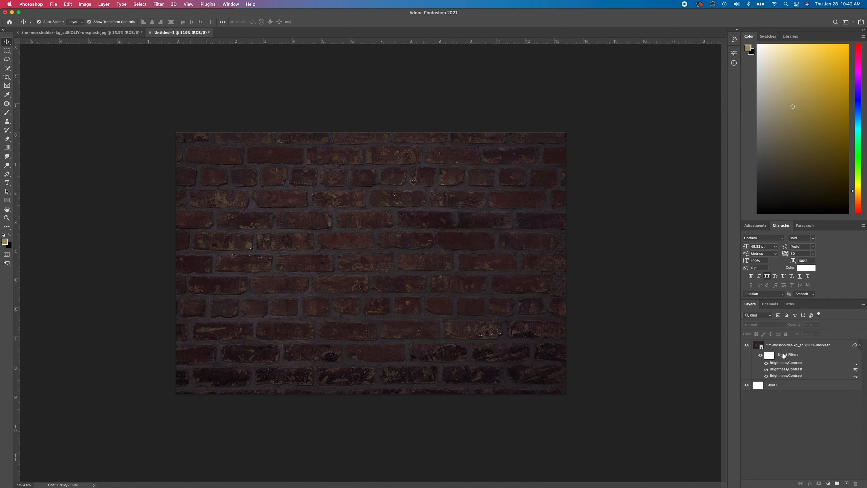
# Step: Hide and show the brick image layer repeatedly to compare it with the white layer underneath
pyautogui.click(746, 345)
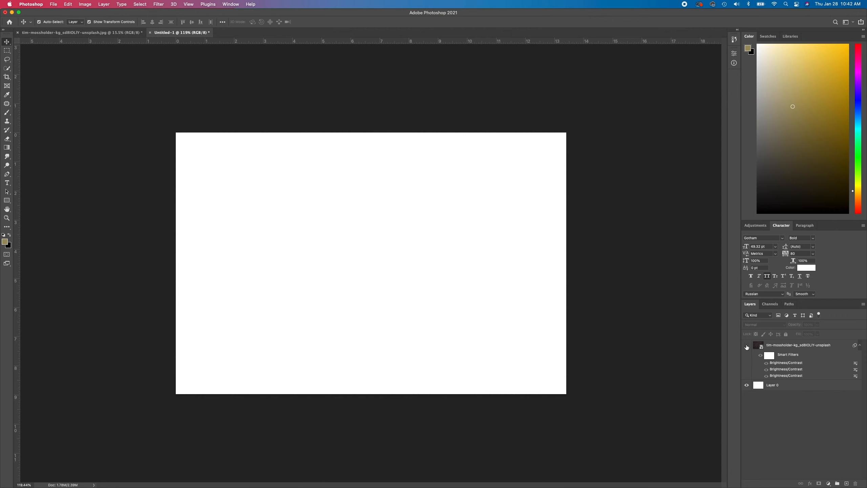
pyautogui.click(747, 346)
pyautogui.click(746, 345)
pyautogui.click(747, 345)
pyautogui.click(746, 346)
pyautogui.click(746, 346)
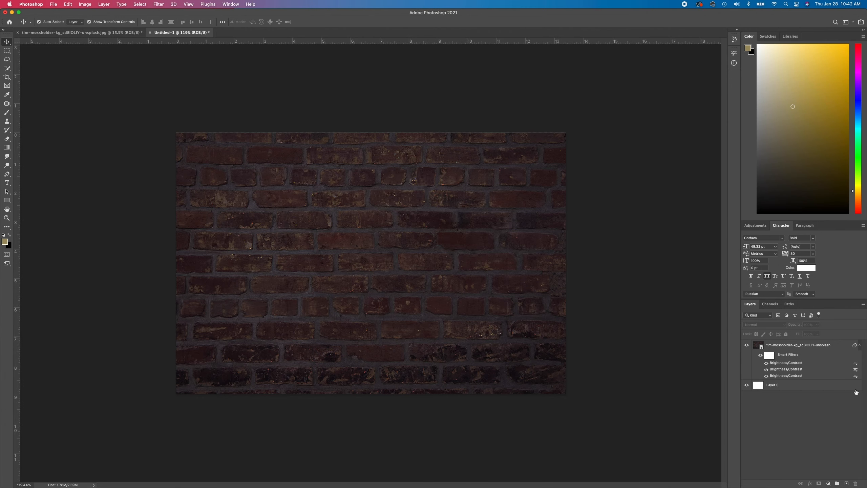
# Step: Try adding an empty layer and grouping the brick layer with Layer 0, undoing each change
pyautogui.click(847, 484)
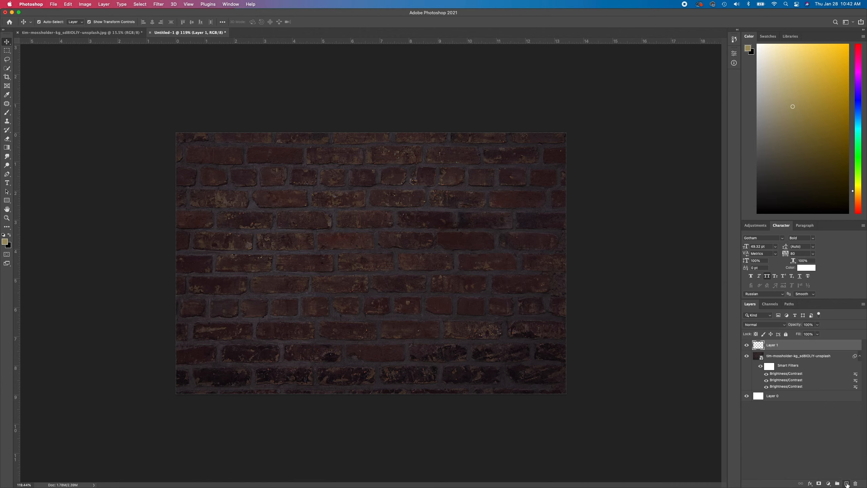
pyautogui.press('super+z')
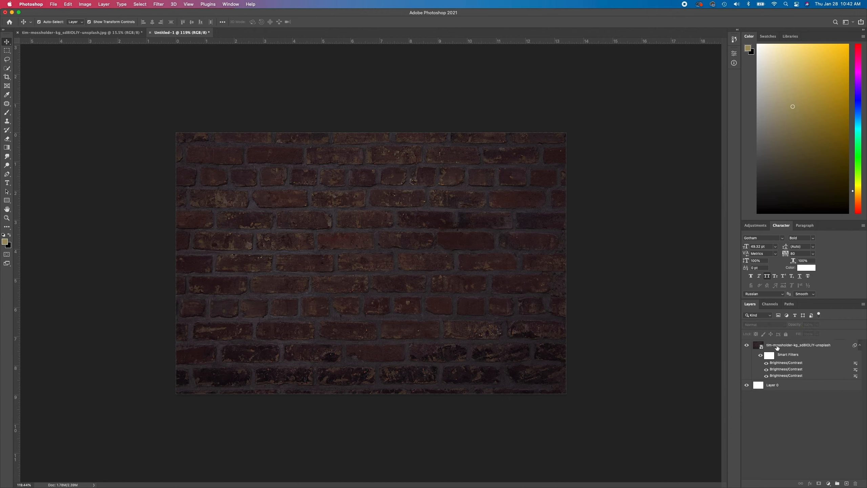
pyautogui.click(777, 347)
pyautogui.keyDown('shift'); pyautogui.click(781, 386); pyautogui.keyUp('shift')
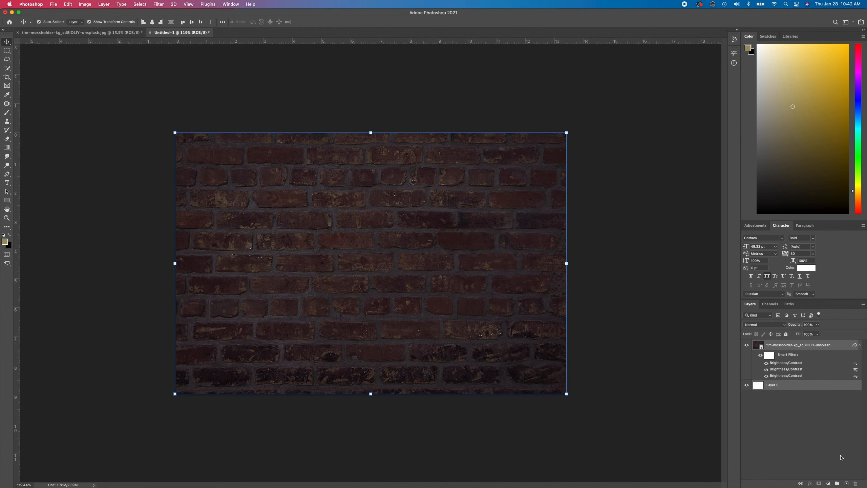
pyautogui.click(837, 483)
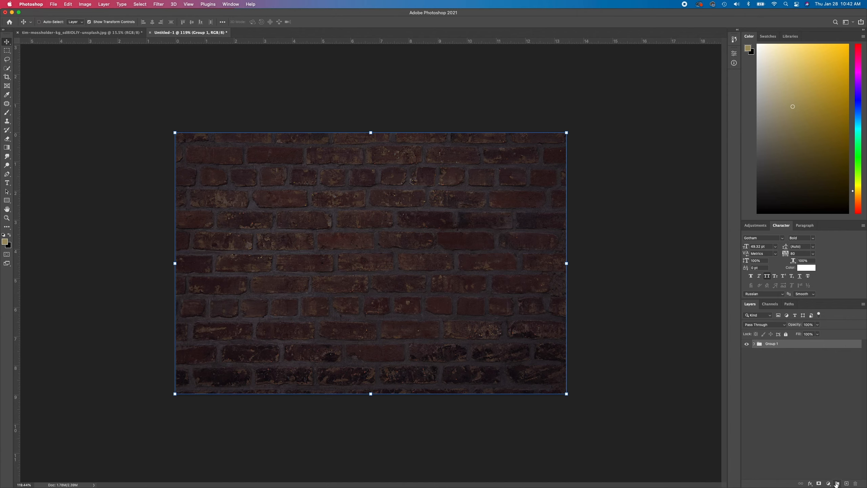
pyautogui.press('super+z')
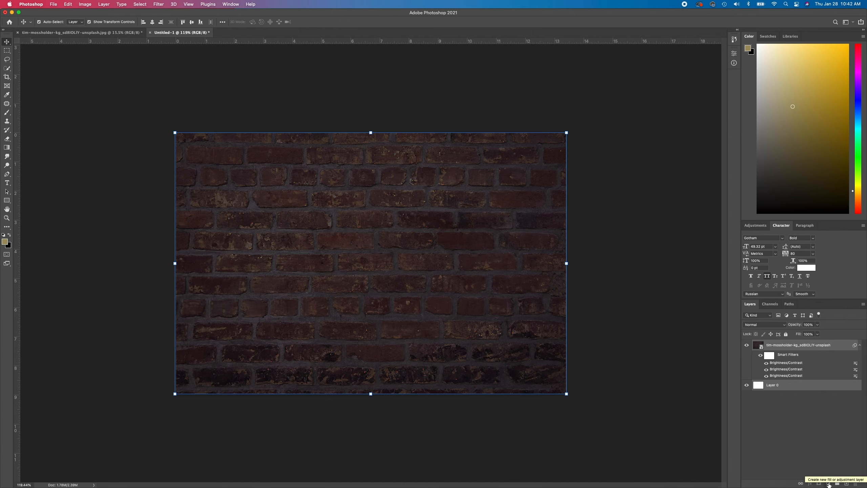
pyautogui.click(821, 425)
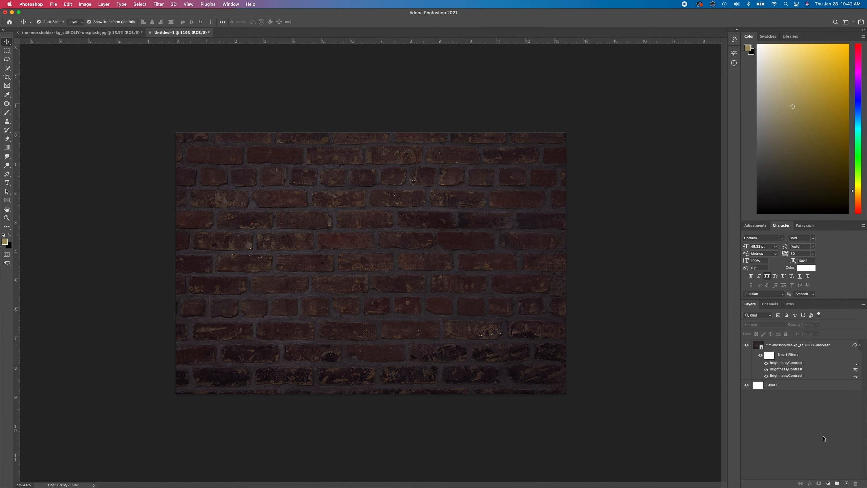
# Step: Look through the available fill and adjustment layer types without adding one
pyautogui.click(829, 484)
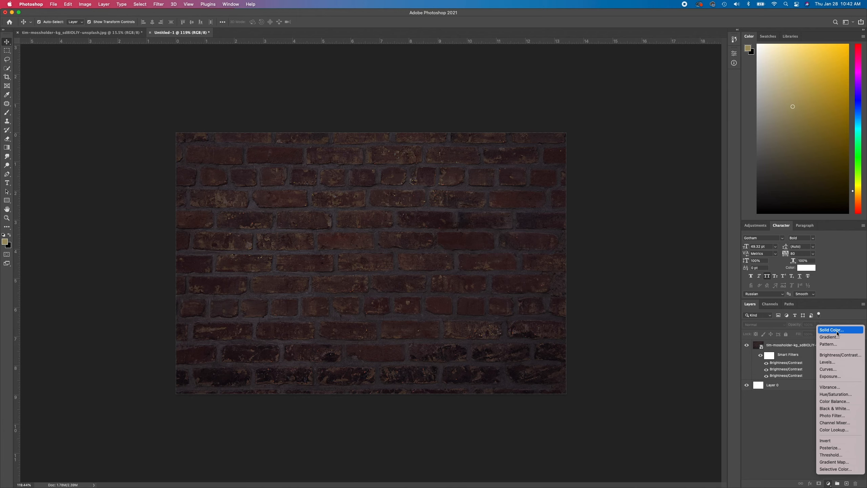
pyautogui.click(786, 439)
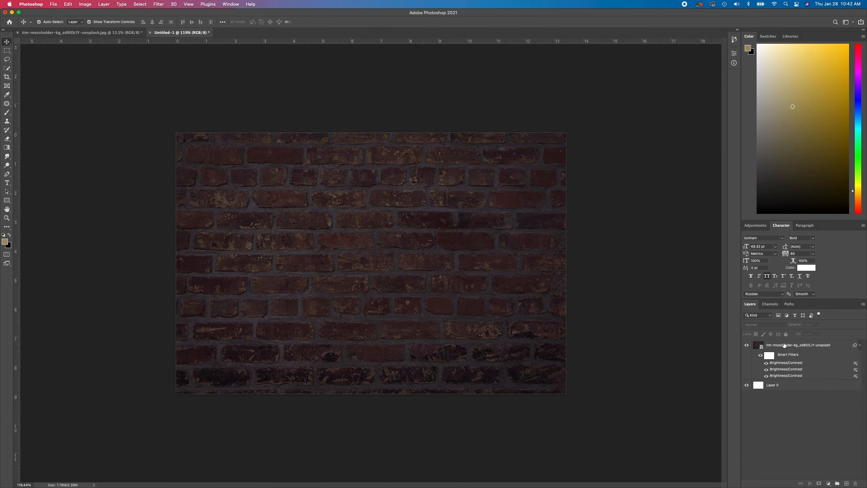
# Step: Lock the brick image layer completely and unlock it again
pyautogui.click(784, 345)
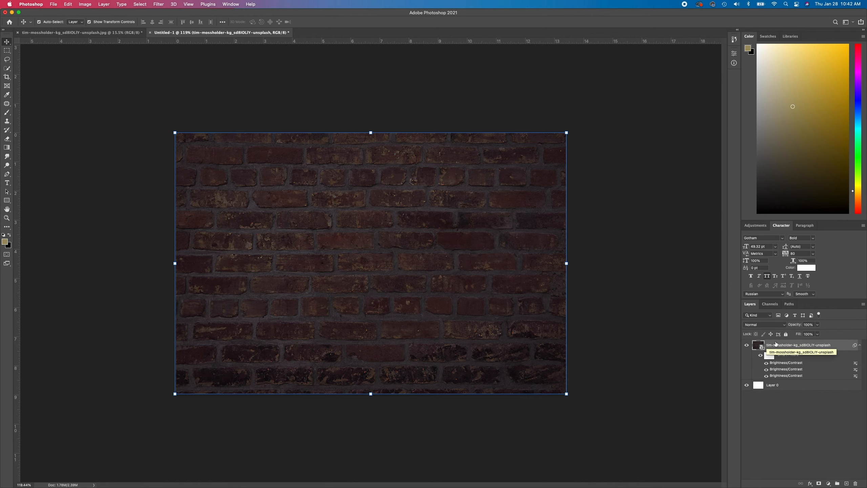
pyautogui.click(785, 334)
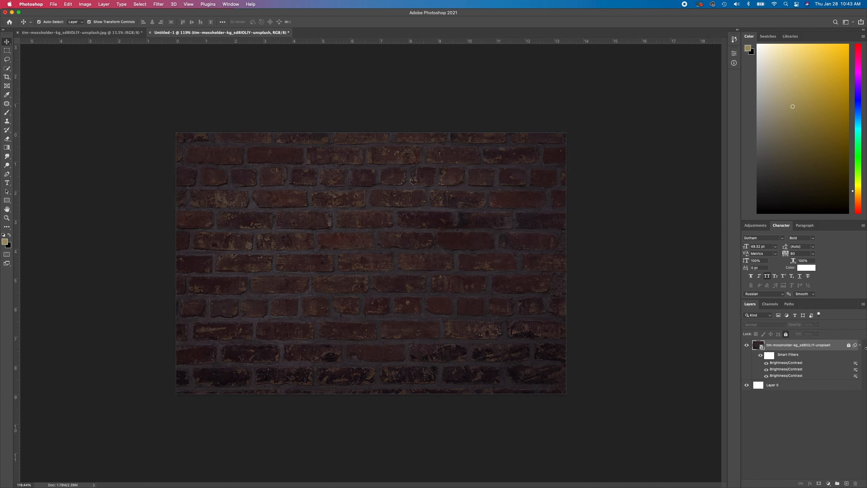
pyautogui.click(786, 334)
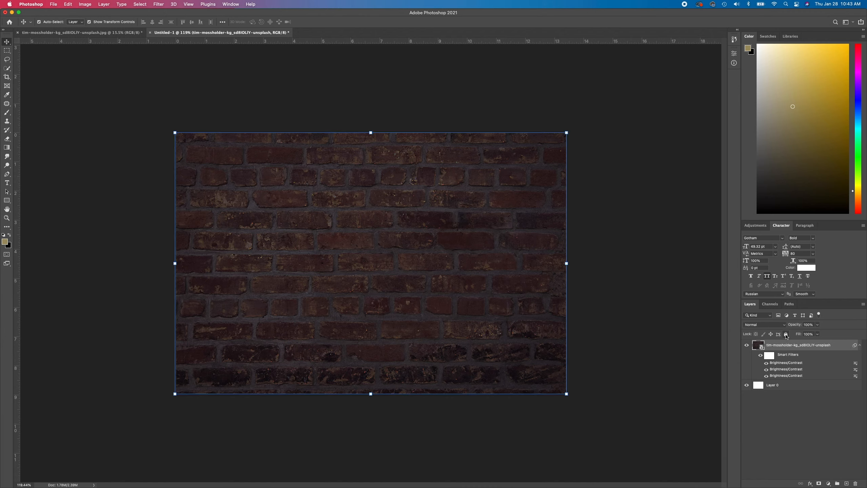
# Step: Review the brick image layer's opacity, fill and blend mode options, keeping Normal mode, and deselect the layer
pyautogui.click(818, 324)
pyautogui.moveTo(818, 334)
pyautogui.mouseDown()
pyautogui.moveTo(793, 333)
pyautogui.moveTo(821, 334)
pyautogui.mouseUp()
pyautogui.click(842, 322)
pyautogui.click(759, 324)
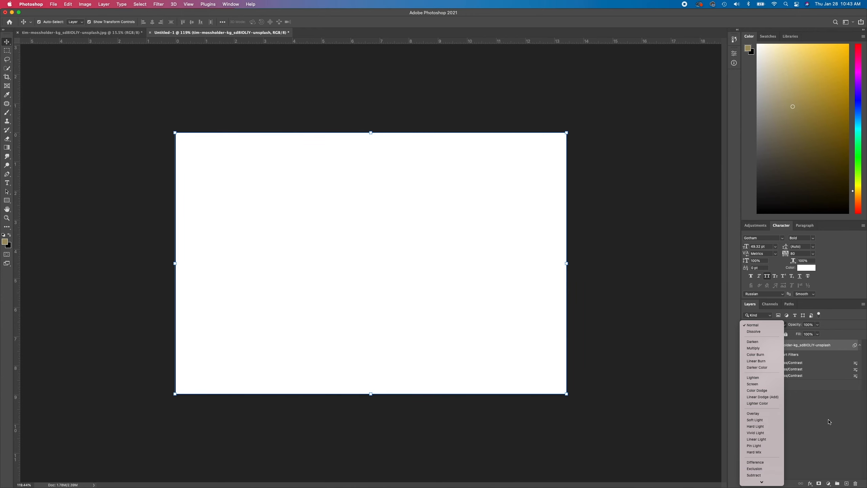
pyautogui.click(762, 326)
pyautogui.click(759, 326)
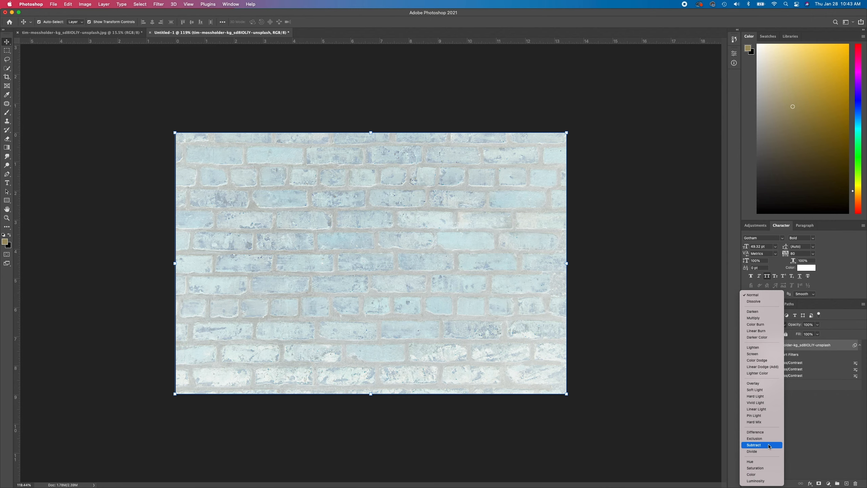
pyautogui.click(827, 427)
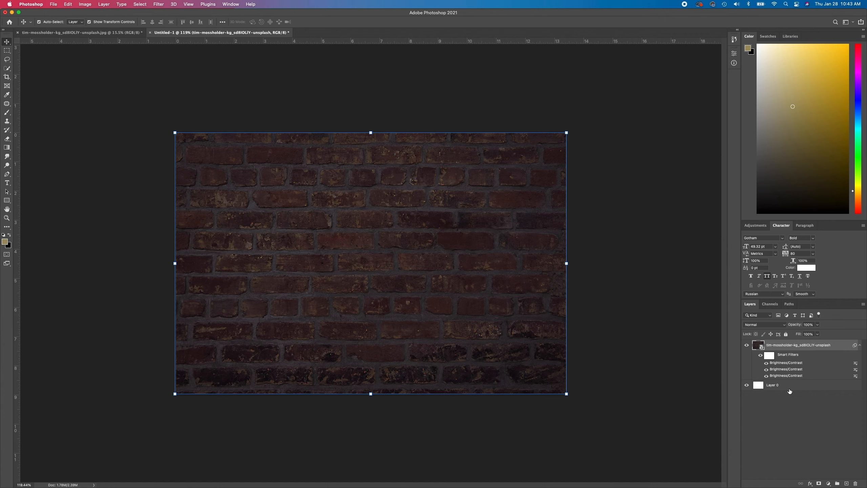
pyautogui.click(794, 413)
# Step: Add the white Gotham Bold text "YOU CAN" to the upper part of the brick wall
pyautogui.hotkey('ctrl', 'Tab')
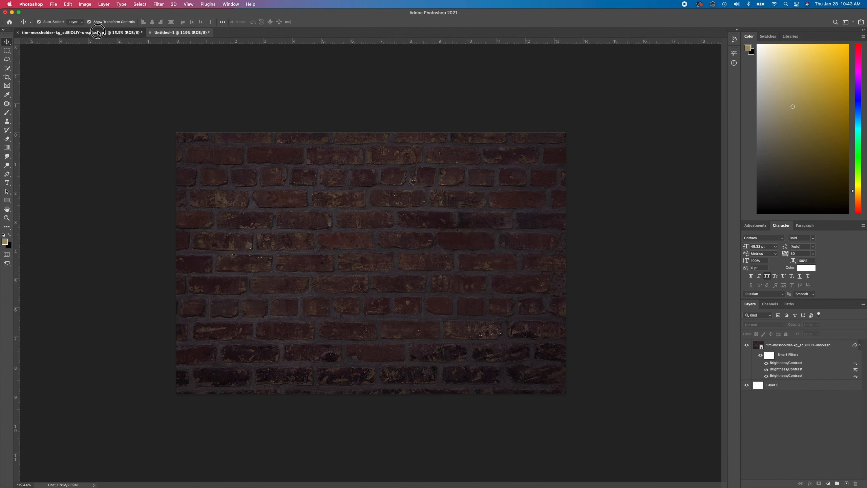
pyautogui.click(164, 33)
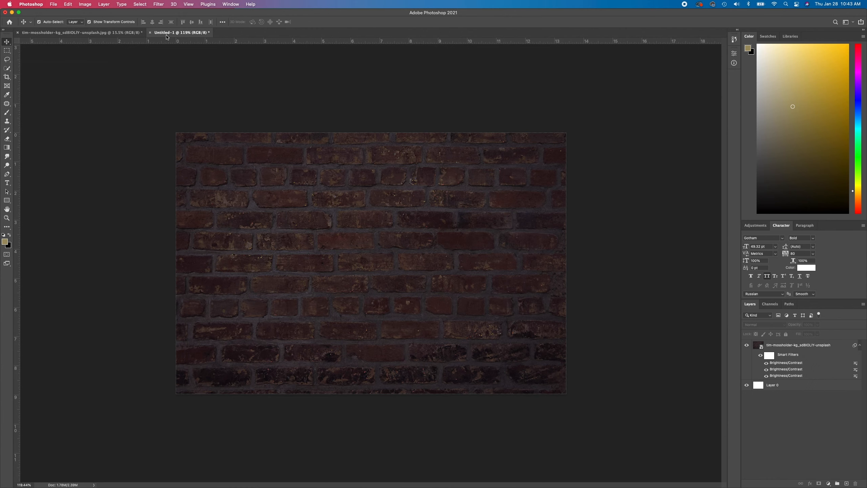
pyautogui.click(7, 182)
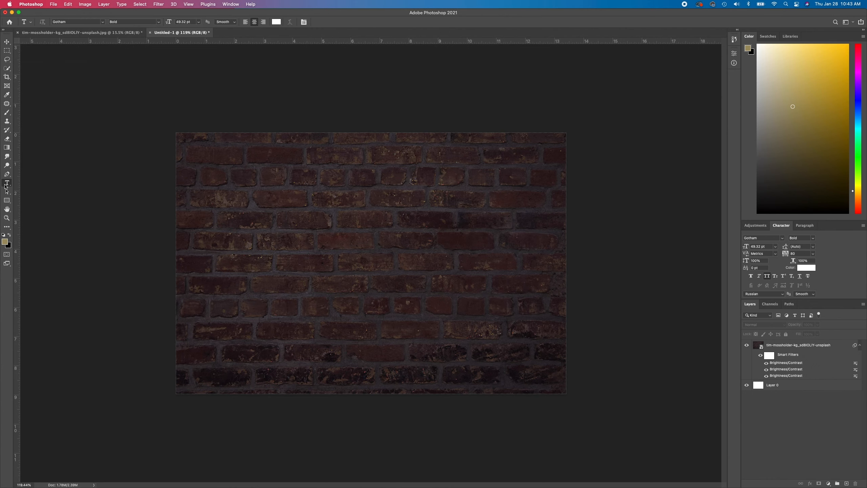
pyautogui.click(319, 217)
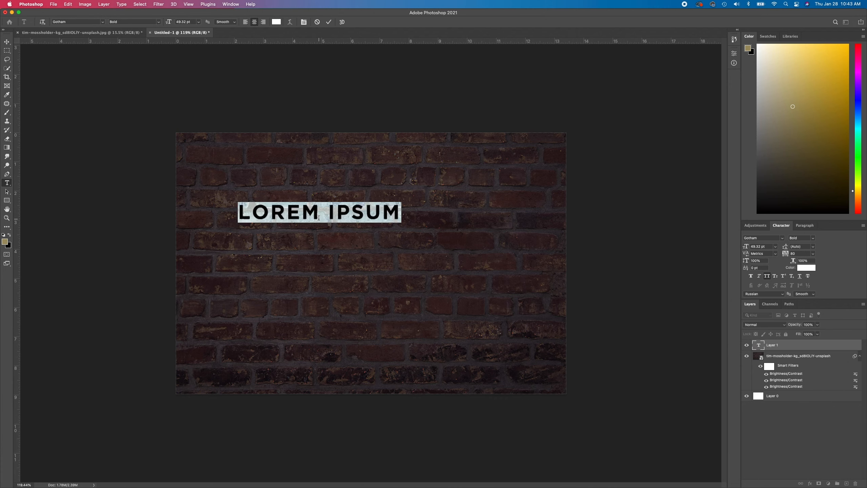
pyautogui.write('YOU CAN')
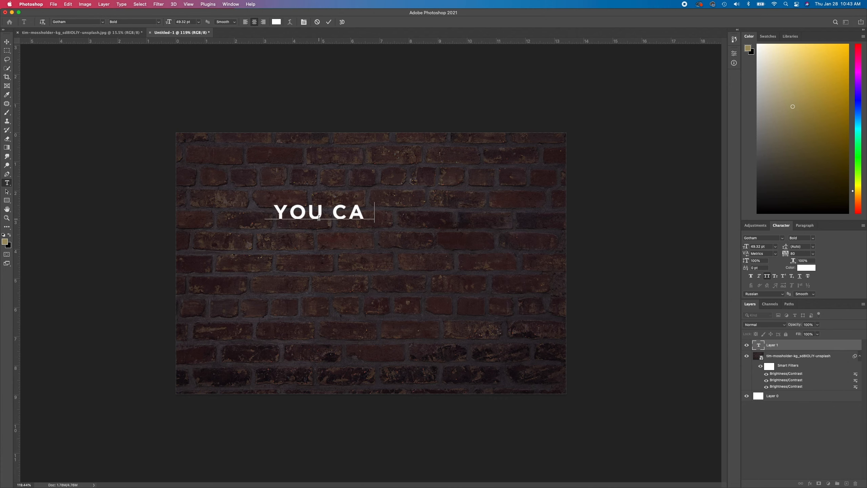
pyautogui.click(7, 41)
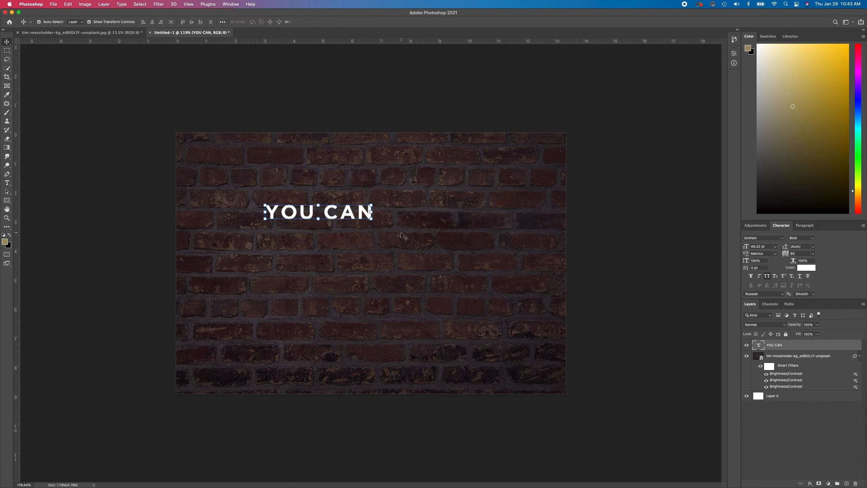
# Step: Enlarge the YOU CAN text to about 108 pt and centre it horizontally in the upper half of the wall
pyautogui.moveTo(372, 219); pyautogui.dragTo(496, 200)
pyautogui.moveTo(492, 204); pyautogui.dragTo(481, 207)
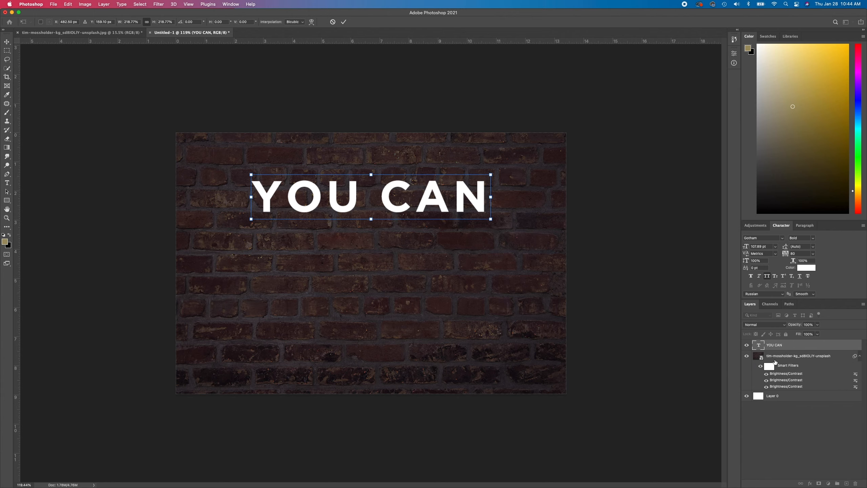
pyautogui.moveTo(769, 346)
pyautogui.mouseDown()
pyautogui.moveTo(774, 391)
pyautogui.moveTo(773, 341)
pyautogui.mouseUp()
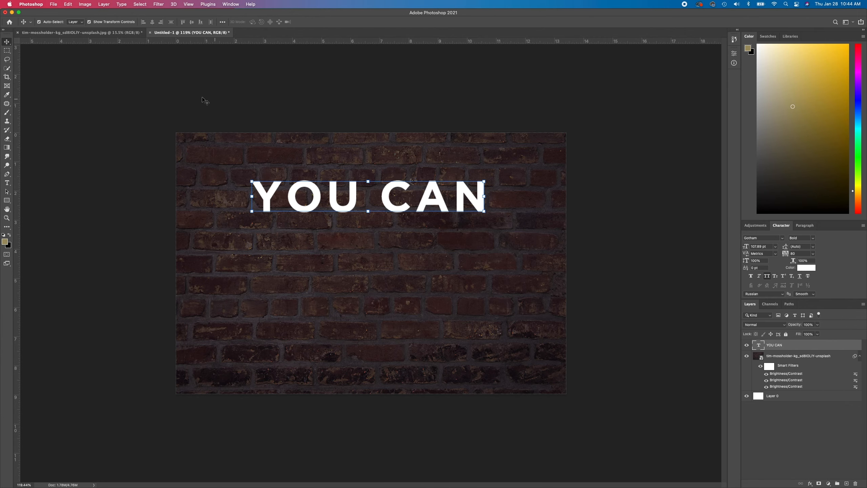
# Step: Compare the YOU CAN text with the one in the finished neon example document
pyautogui.click(120, 32)
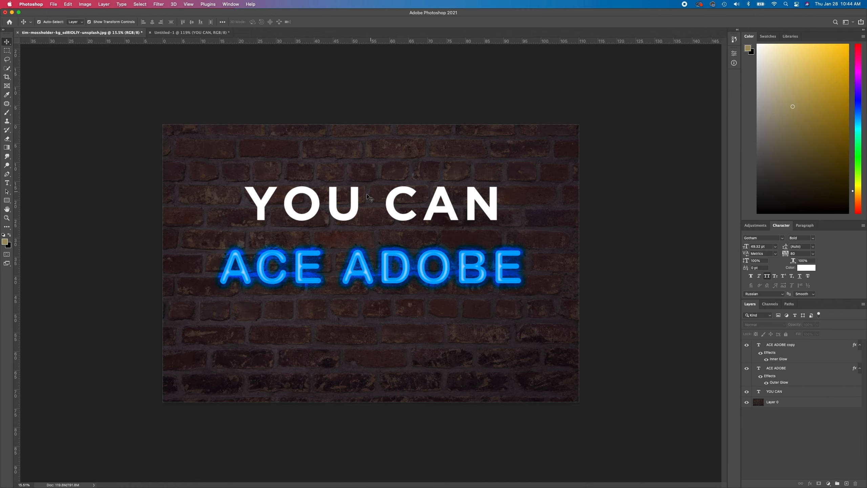
pyautogui.click(352, 206)
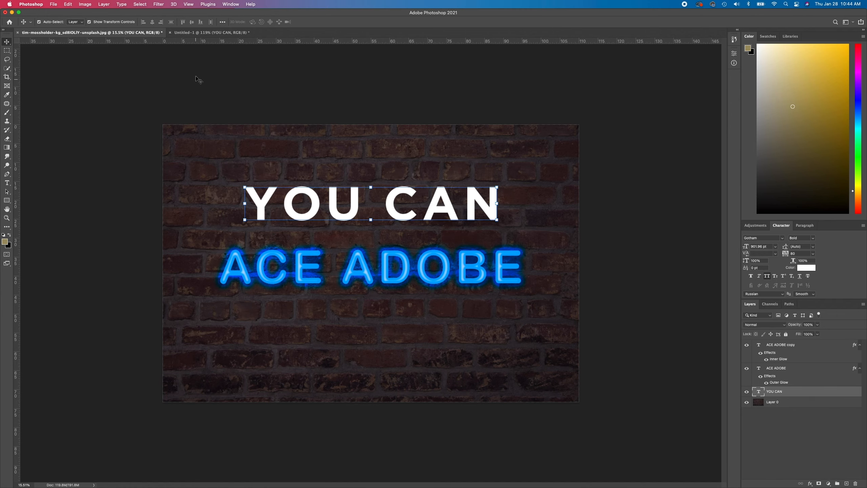
pyautogui.click(219, 32)
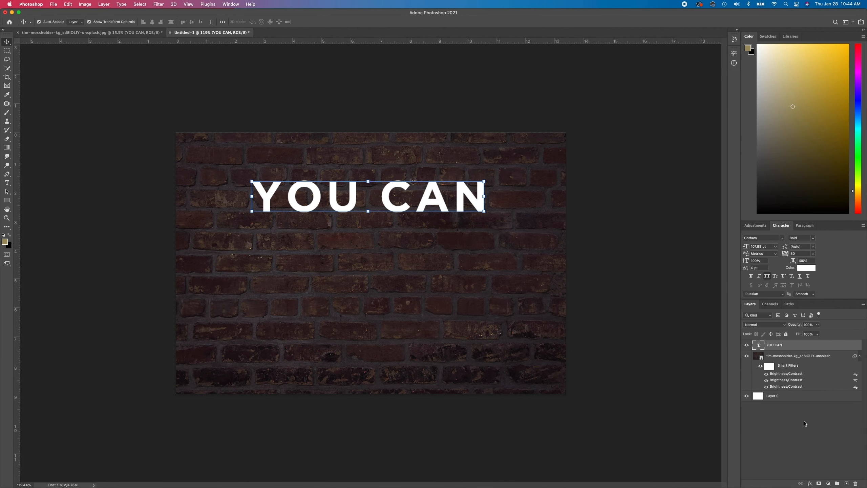
pyautogui.click(811, 483)
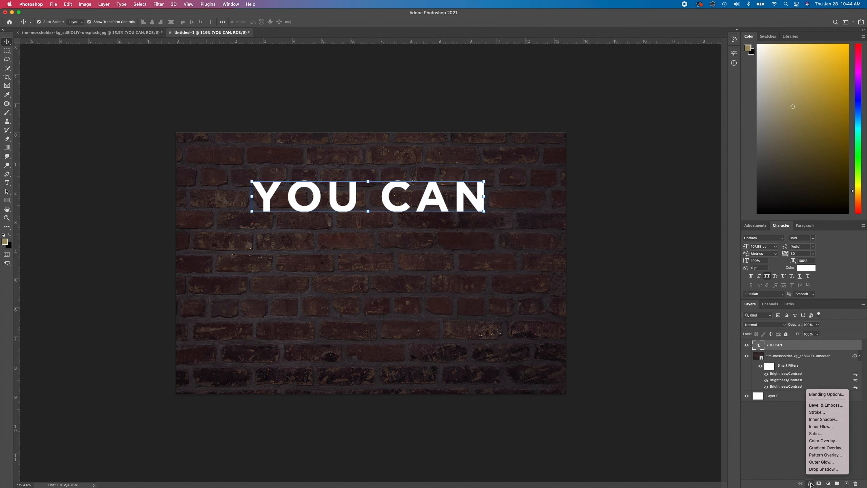
pyautogui.click(803, 389)
pyautogui.rightClick(802, 349)
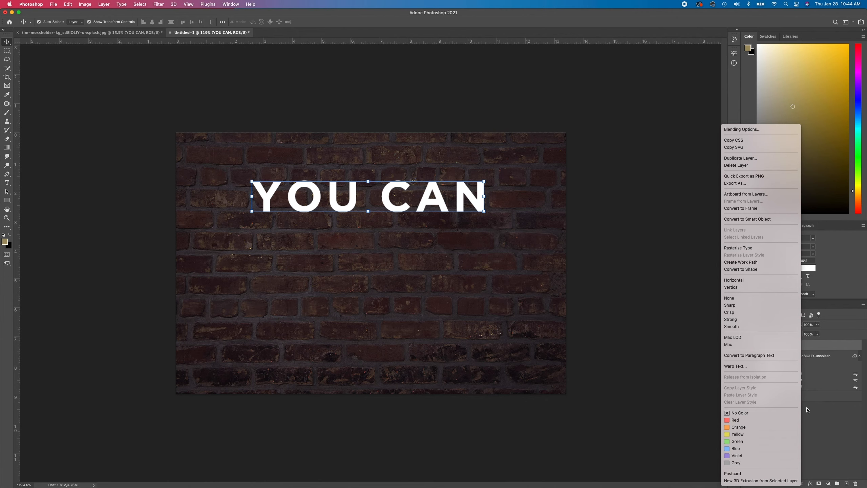
pyautogui.click(822, 429)
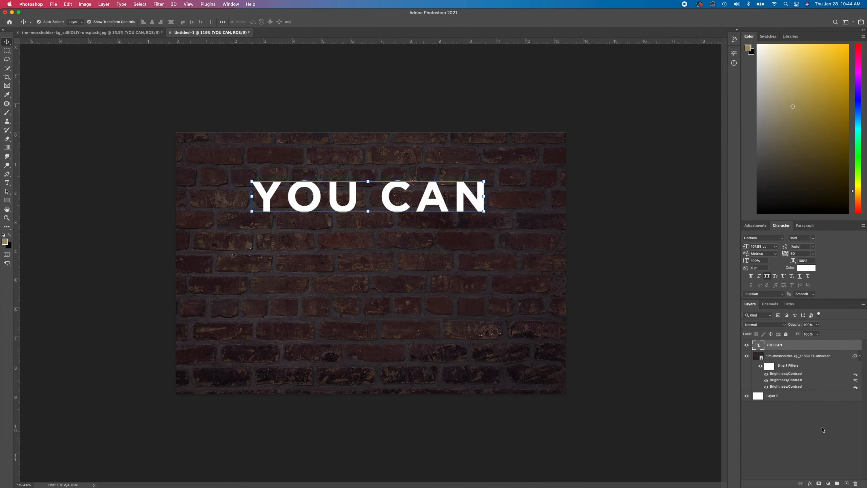
# Step: Add a black Overlay drop shadow to the YOU CAN layer with 47% opacity and a 6 px distance
pyautogui.click(811, 483)
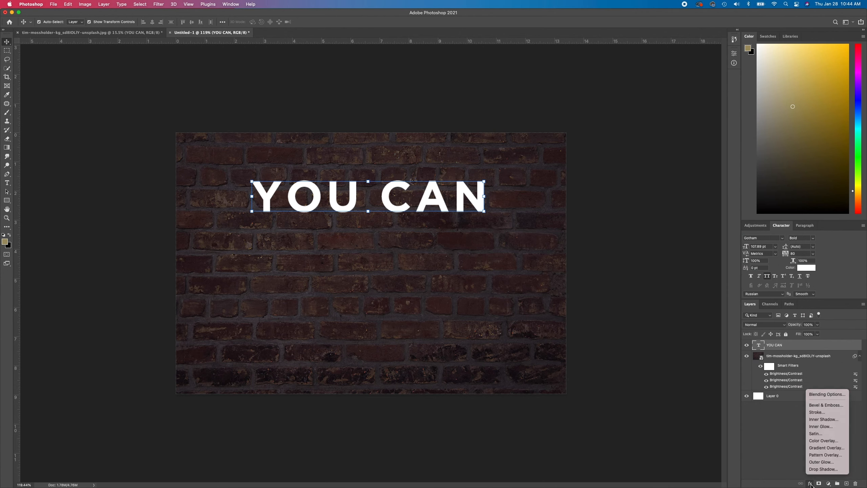
pyautogui.click(821, 470)
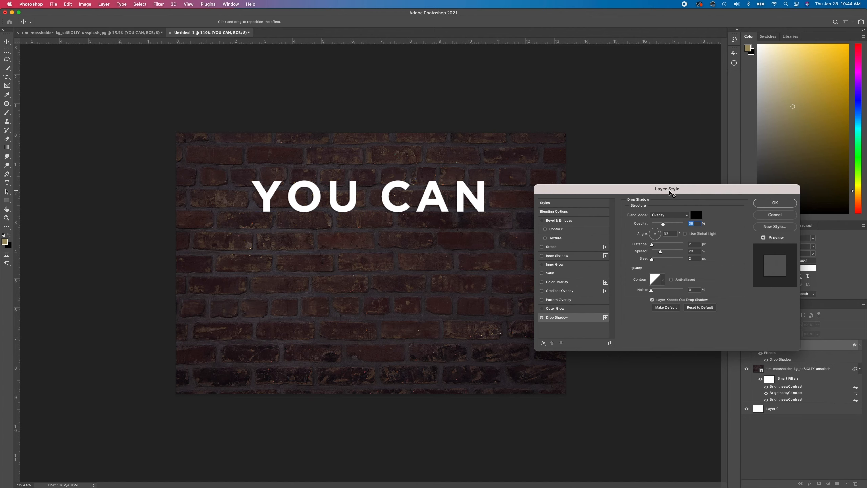
pyautogui.moveTo(668, 190); pyautogui.dragTo(659, 145)
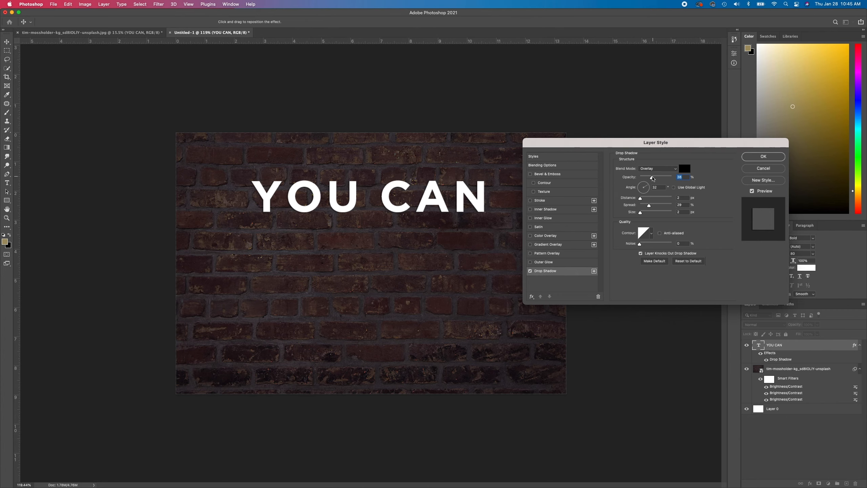
pyautogui.moveTo(651, 178); pyautogui.dragTo(650, 211)
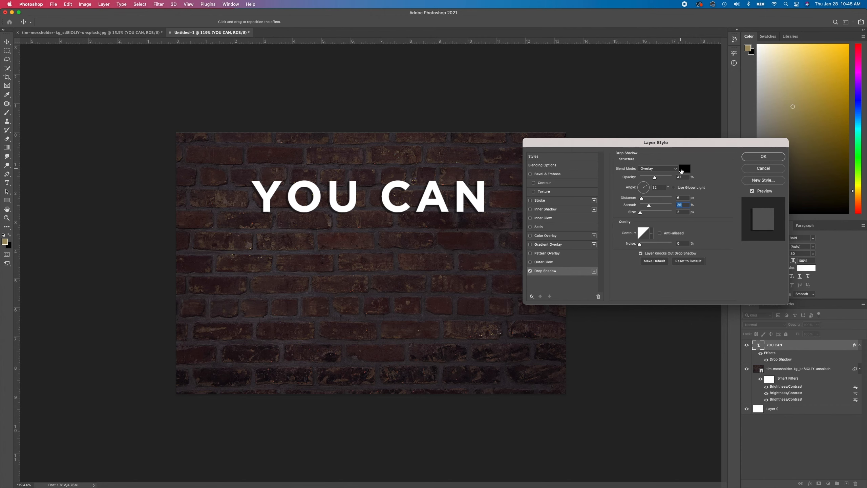
pyautogui.click(768, 157)
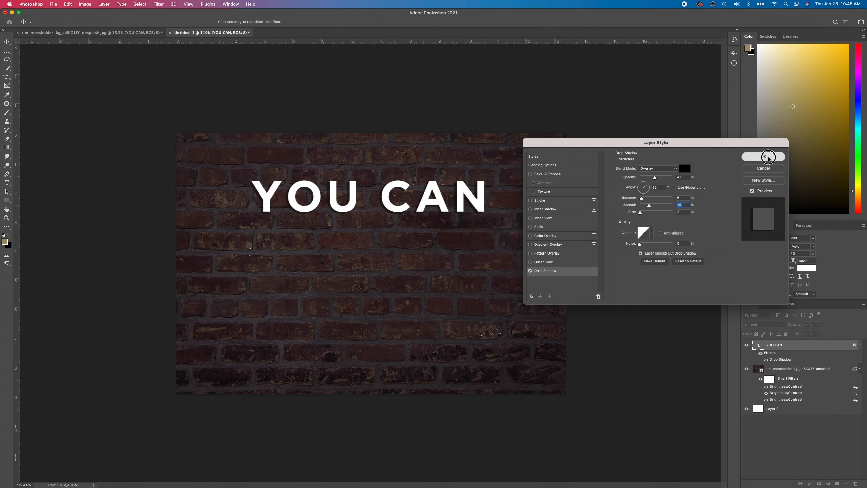
pyautogui.click(713, 219)
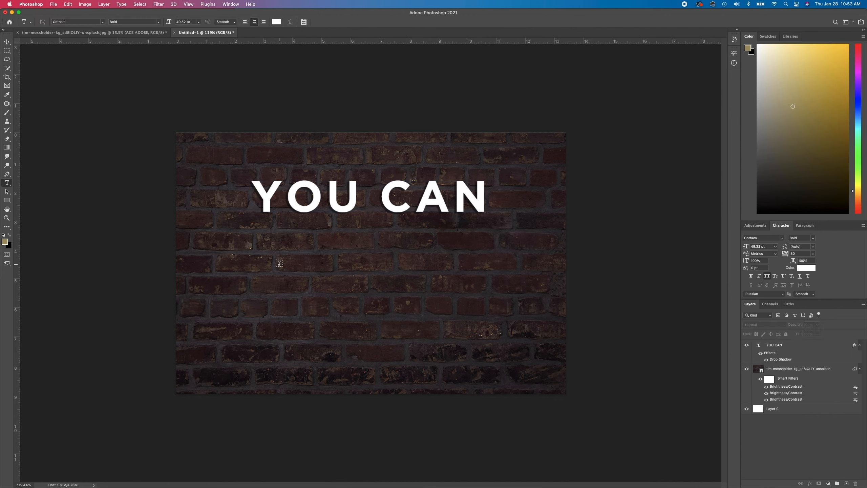
# Step: Add the text "ACE ADOBE", enlarge it to about 98 pt and centre it below YOU CAN
pyautogui.click(279, 263)
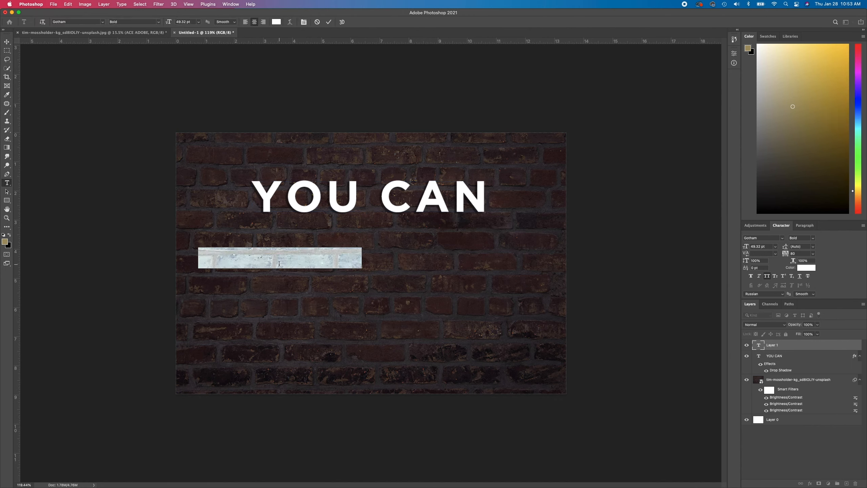
pyautogui.write('ACE ADOBE')
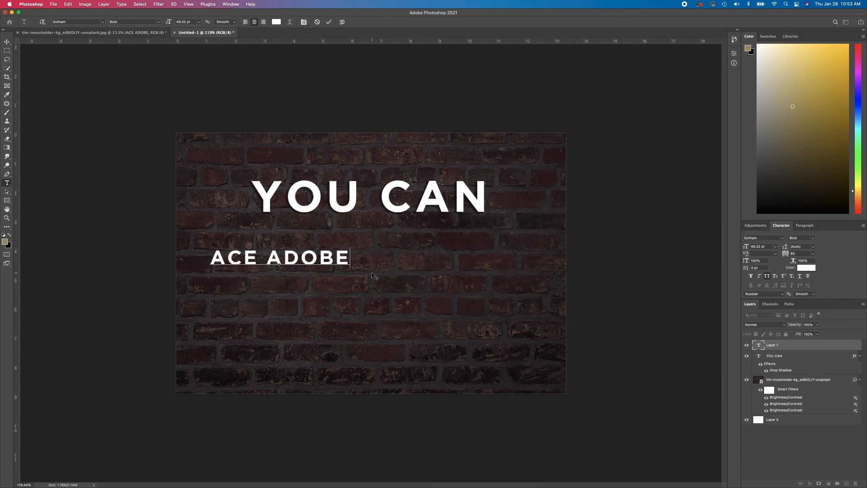
pyautogui.click(7, 41)
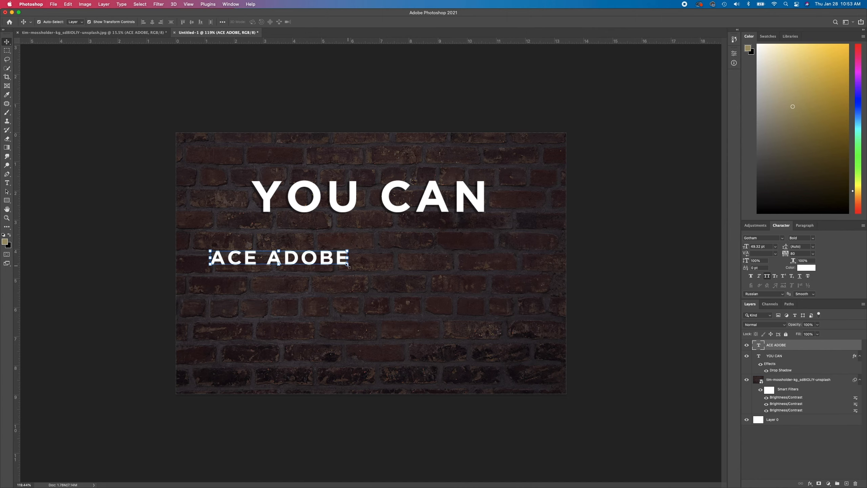
pyautogui.moveTo(347, 265); pyautogui.dragTo(488, 306)
pyautogui.press('Return')
pyautogui.moveTo(430, 280); pyautogui.dragTo(454, 285)
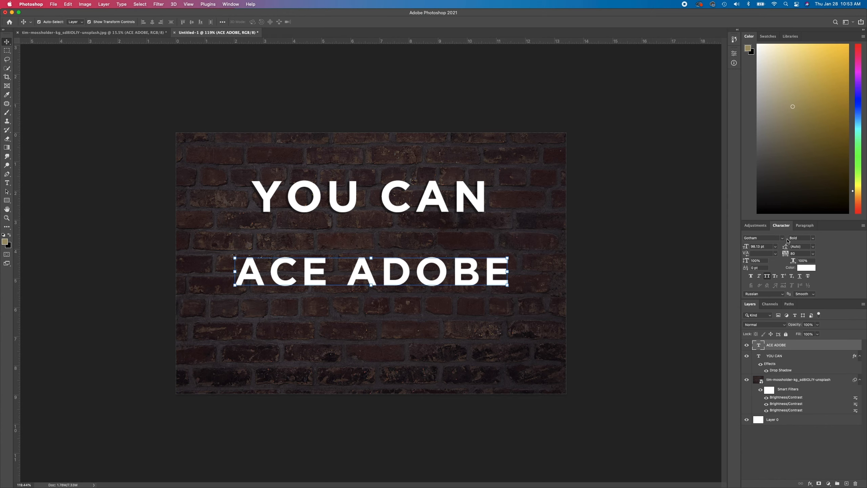
# Step: Set the ACE ADOBE text in Arial Rounded MT, enlarge it to about 104 pt and recentre it on the wall
pyautogui.click(782, 238)
pyautogui.click(773, 267)
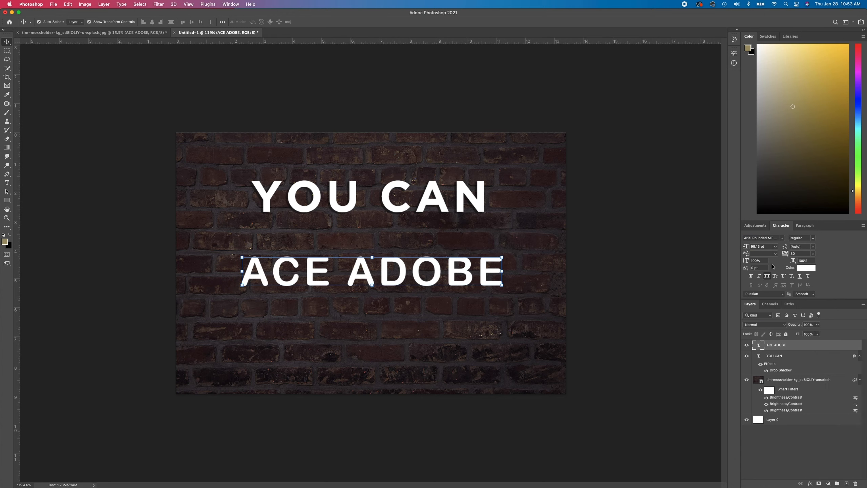
pyautogui.hotkey('ctrl', 't')
pyautogui.moveTo(503, 285); pyautogui.dragTo(548, 304)
pyautogui.moveTo(503, 280); pyautogui.dragTo(453, 280)
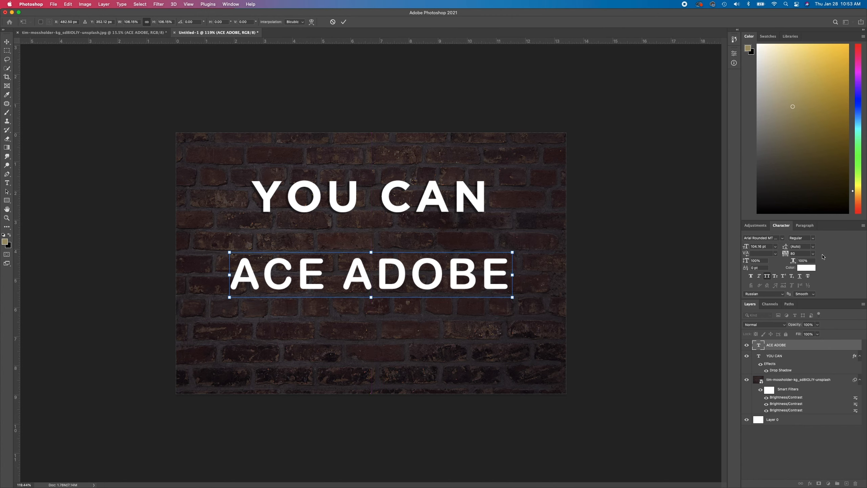
# Step: Change the ACE ADOBE text colour to a bright magenta pink
pyautogui.click(807, 268)
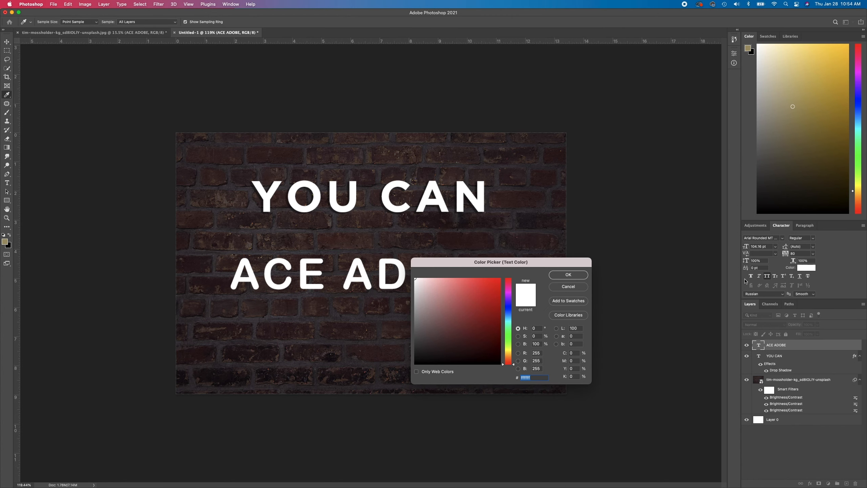
pyautogui.moveTo(508, 289); pyautogui.dragTo(481, 279)
pyautogui.click(567, 276)
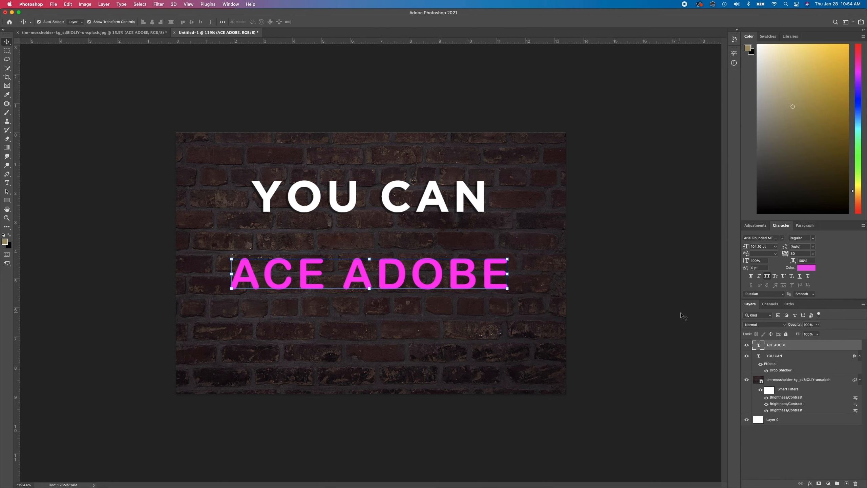
# Step: Duplicate the ACE ADOBE text layer and select the upper copy
pyautogui.rightClick(780, 348)
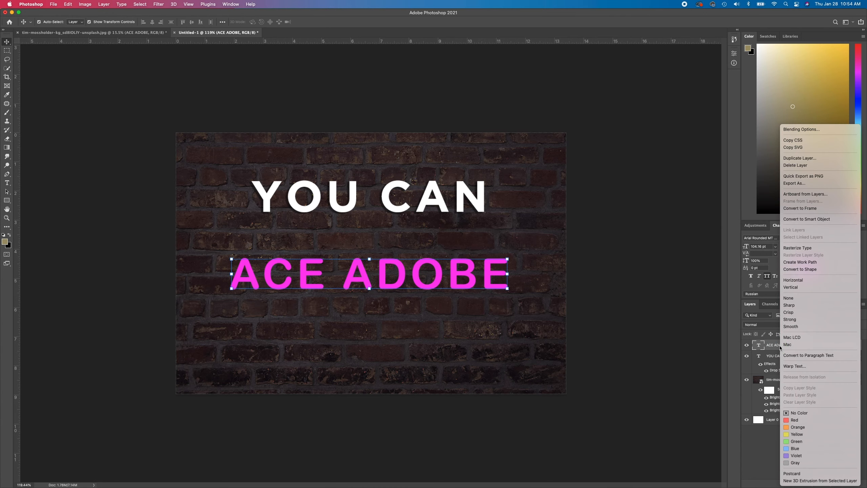
pyautogui.click(799, 214)
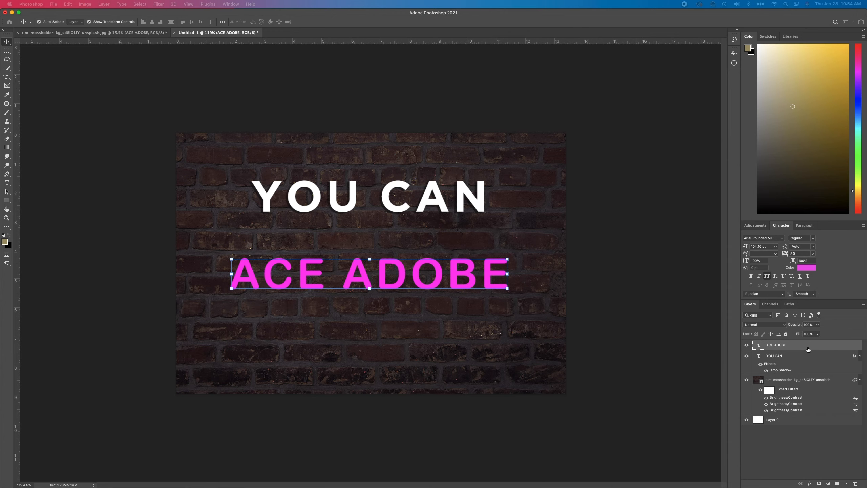
pyautogui.press('super+j')
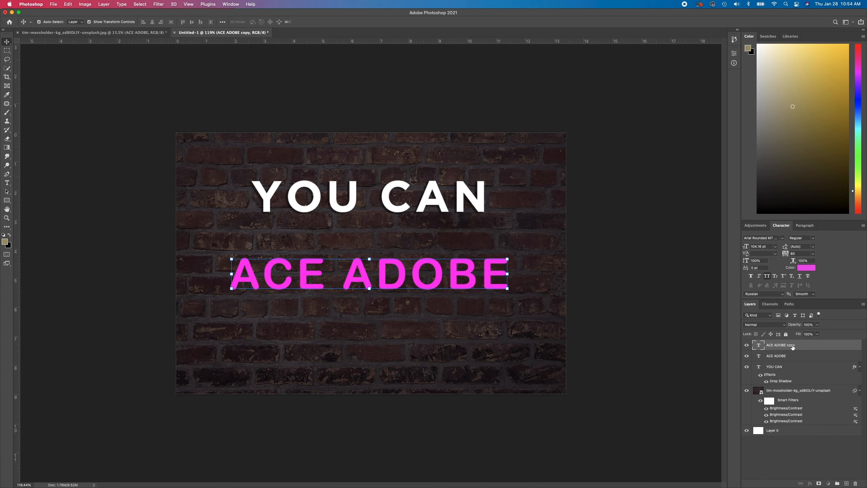
pyautogui.doubleClick(782, 345)
pyautogui.click(796, 346)
pyautogui.click(829, 357)
pyautogui.click(811, 356)
pyautogui.click(814, 346)
# Step: Add an Inner Glow to the ACE ADOBE copy layer, reset it to default settings and set its blend mode to Normal
pyautogui.click(809, 483)
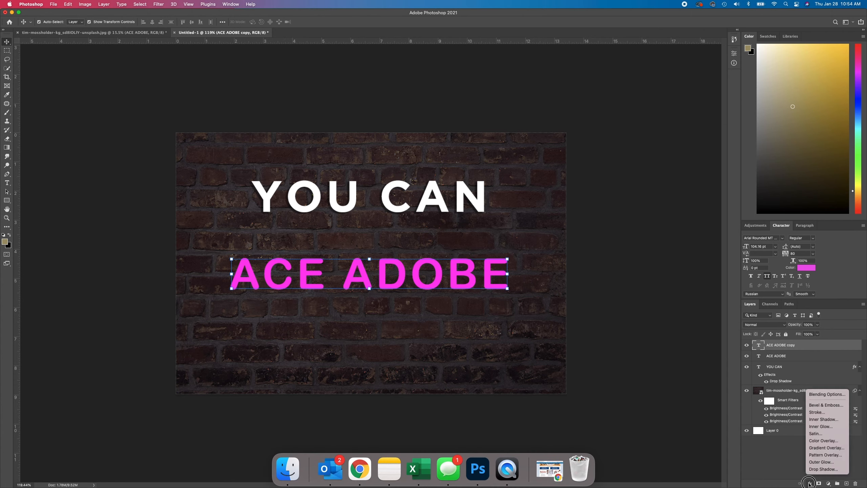
pyautogui.click(826, 395)
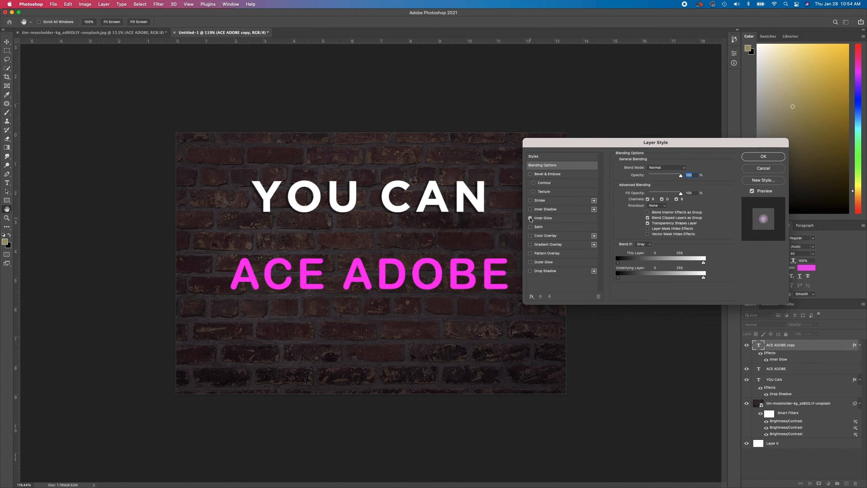
pyautogui.click(546, 220)
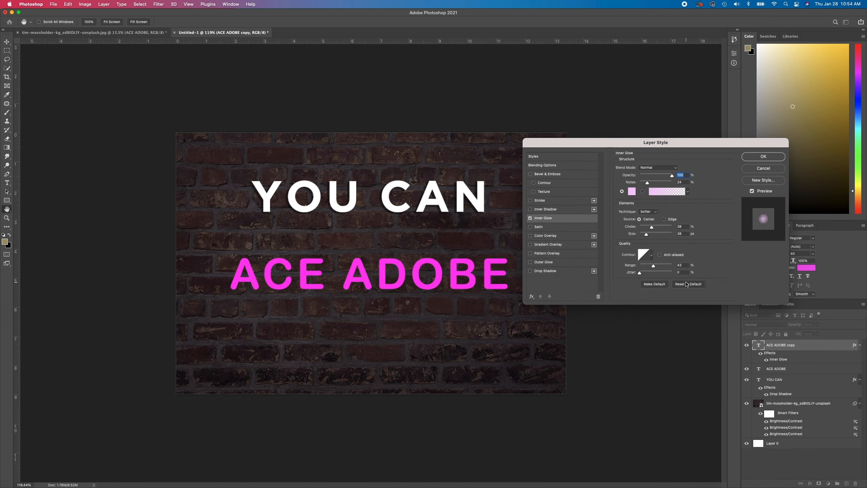
pyautogui.click(687, 284)
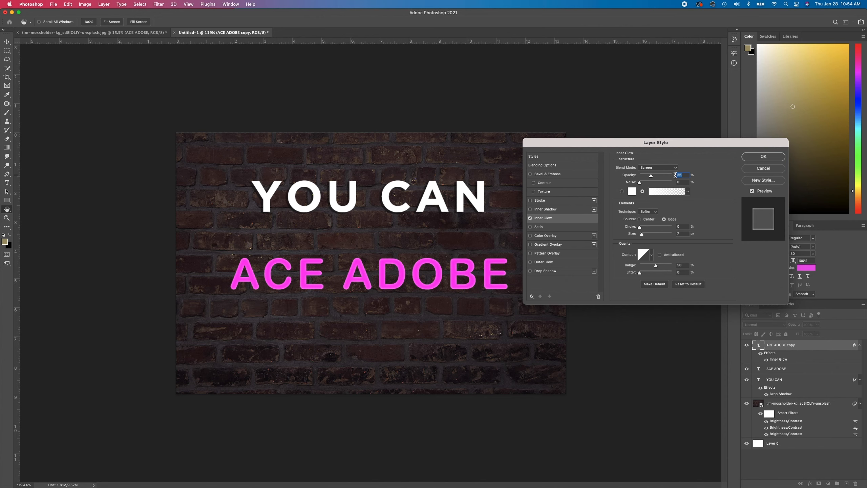
pyautogui.click(651, 168)
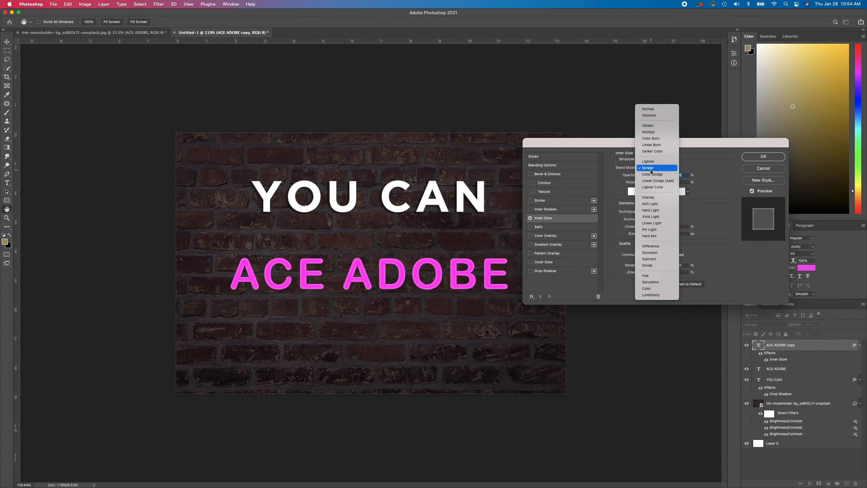
pyautogui.click(652, 110)
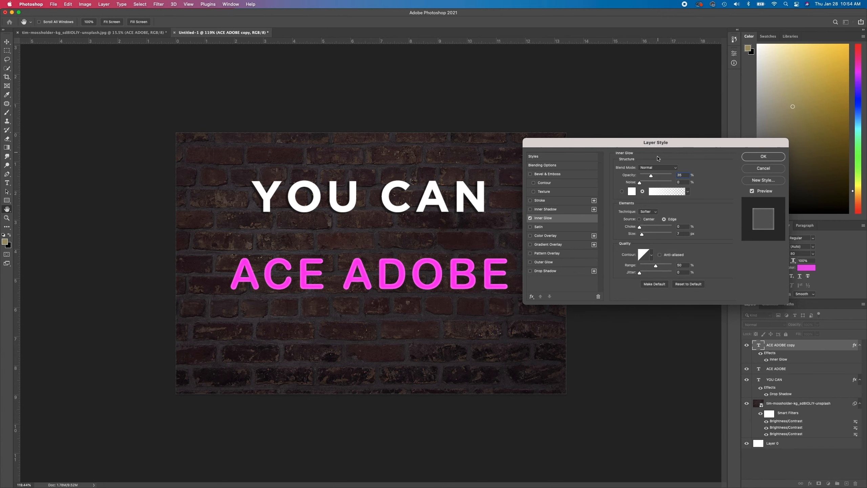
# Step: Make the inner glow a solid pale pink, #ffd4fe
pyautogui.click(622, 192)
pyautogui.click(632, 191)
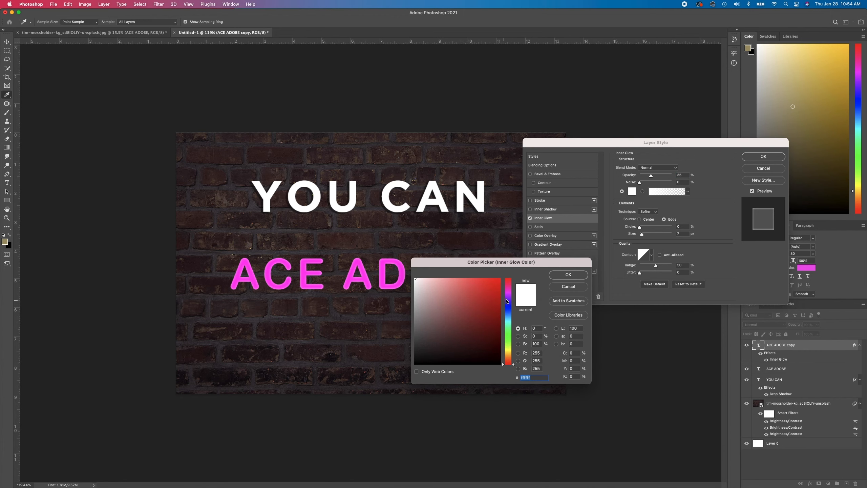
pyautogui.moveTo(507, 301); pyautogui.dragTo(429, 278)
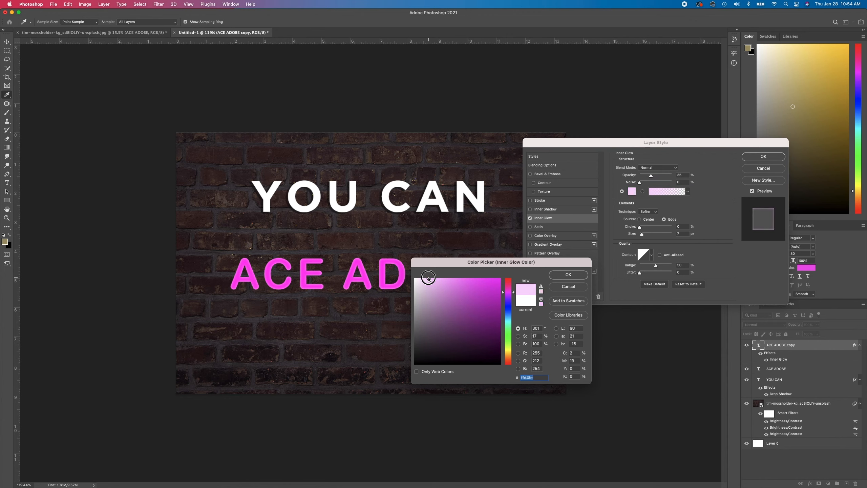
pyautogui.click(576, 277)
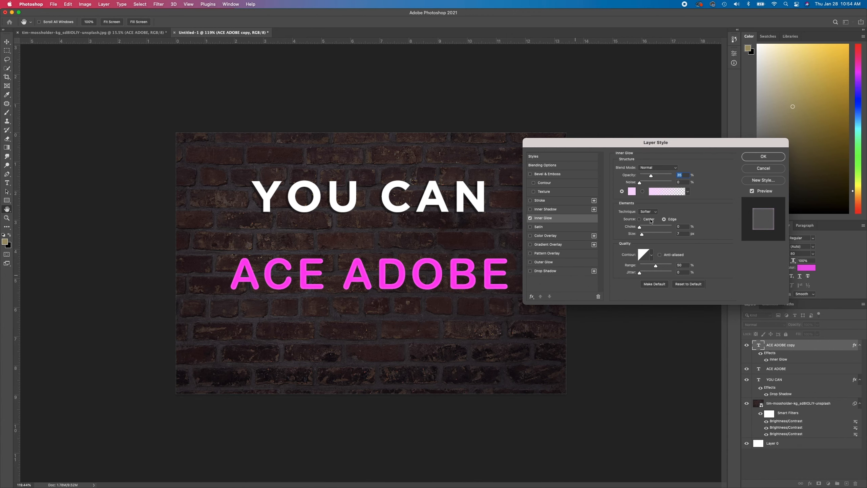
# Step: Set the inner glow's opacity to 100%, choke to about 32% and size to about 8 px
pyautogui.moveTo(658, 178); pyautogui.dragTo(676, 178)
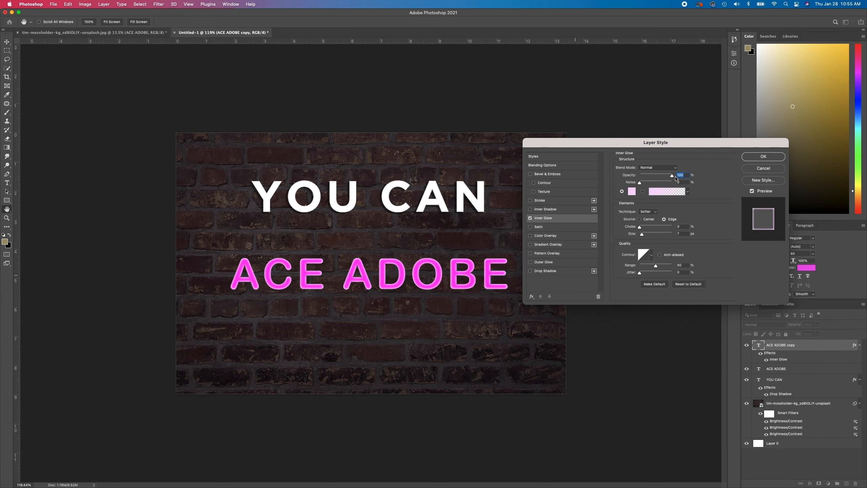
pyautogui.click(634, 184)
pyautogui.moveTo(640, 230); pyautogui.dragTo(653, 230)
pyautogui.moveTo(655, 230)
pyautogui.mouseDown()
pyautogui.moveTo(641, 237)
pyautogui.moveTo(650, 230)
pyautogui.mouseUp()
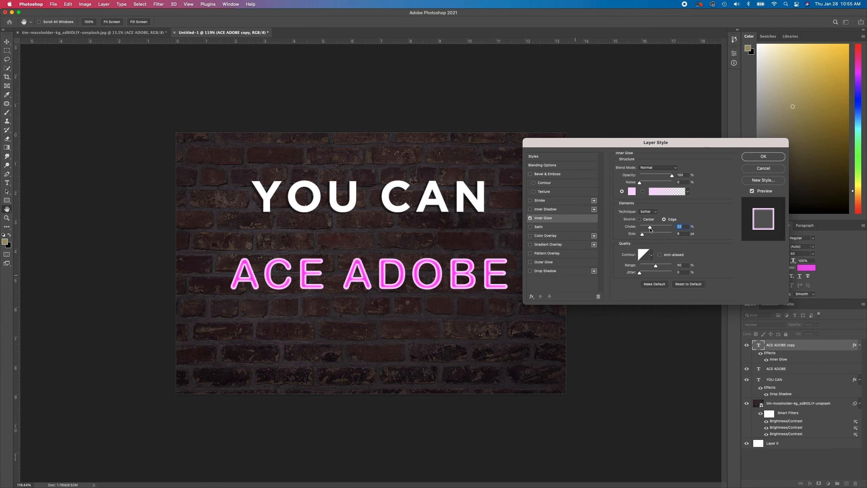
# Step: Change the inner glow colour to a slightly deeper pink, #f9bcf8, and apply the layer style
pyautogui.click(631, 191)
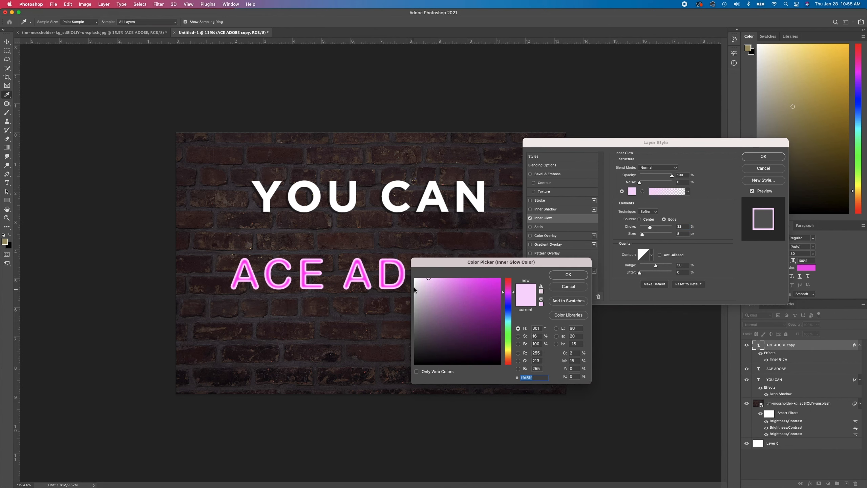
pyautogui.moveTo(429, 280); pyautogui.dragTo(435, 280)
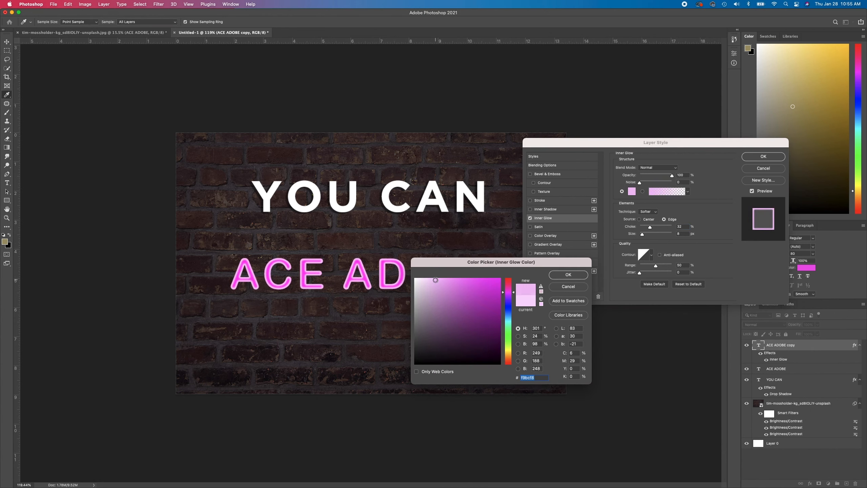
pyautogui.click(578, 277)
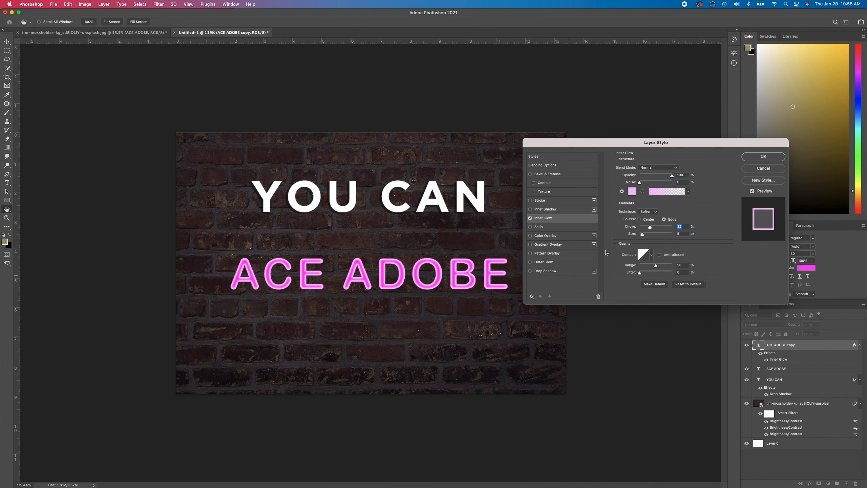
pyautogui.click(763, 157)
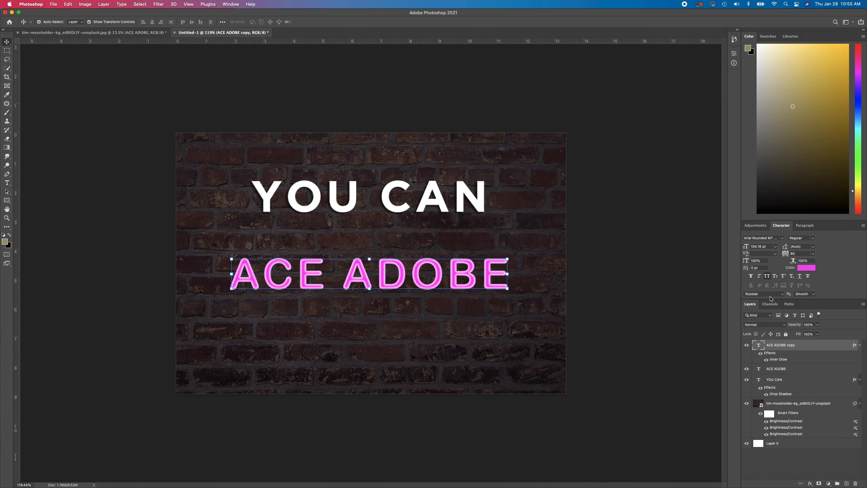
# Step: Add an Outer Glow to the lower ACE ADOBE layer and set its colour to bright pink, #f779ff
pyautogui.click(787, 371)
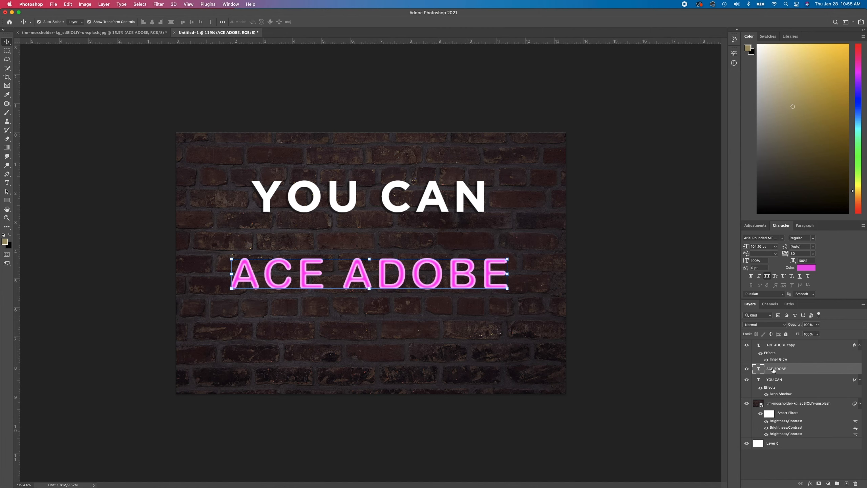
pyautogui.click(810, 484)
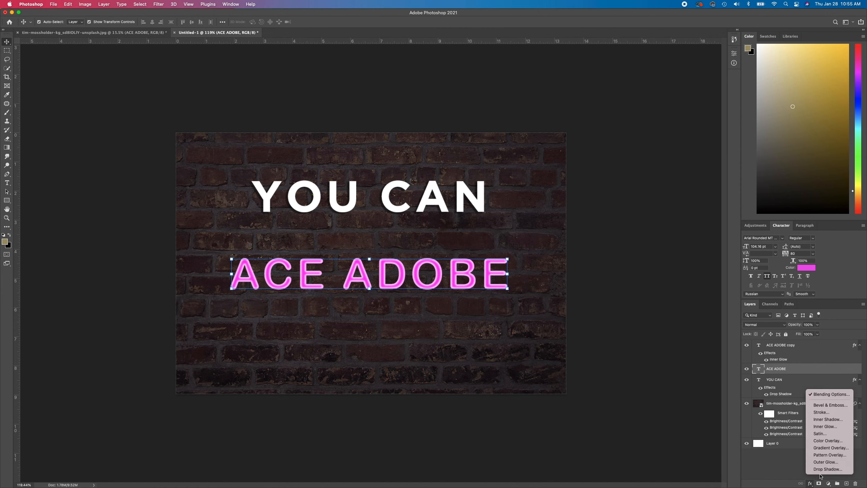
pyautogui.click(823, 462)
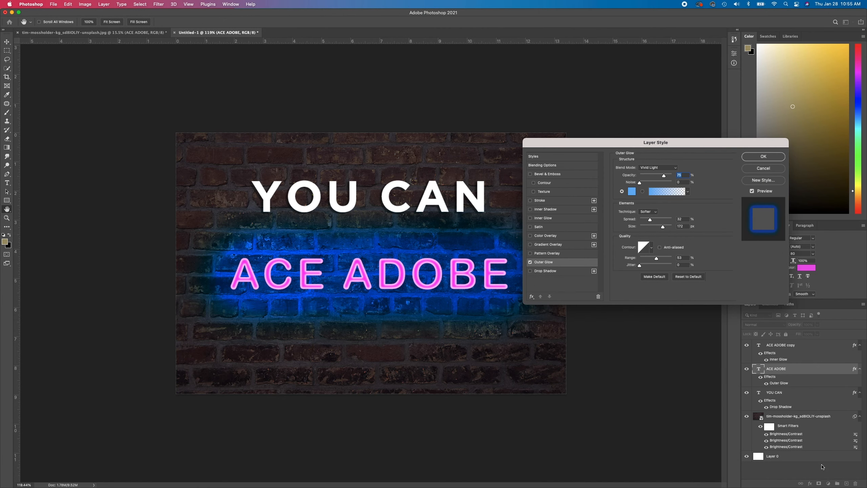
pyautogui.click(632, 191)
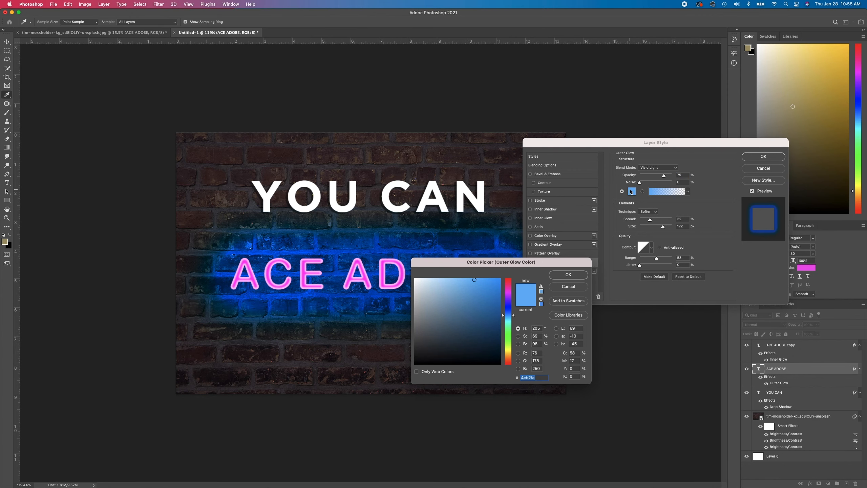
pyautogui.moveTo(510, 301); pyautogui.dragTo(459, 277)
pyautogui.click(477, 278)
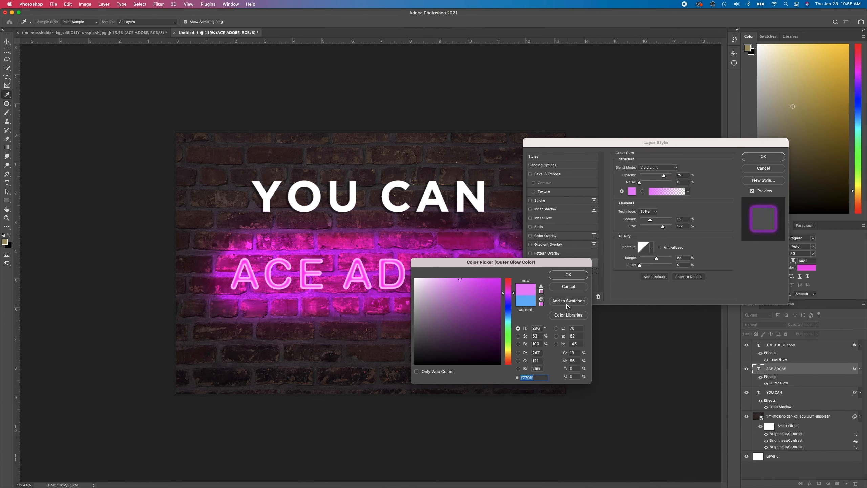
pyautogui.click(568, 275)
# Step: Keep the outer glow in Vivid Light, tighten it to about 65% opacity, 33% spread and 24 px size, and apply it
pyautogui.click(656, 167)
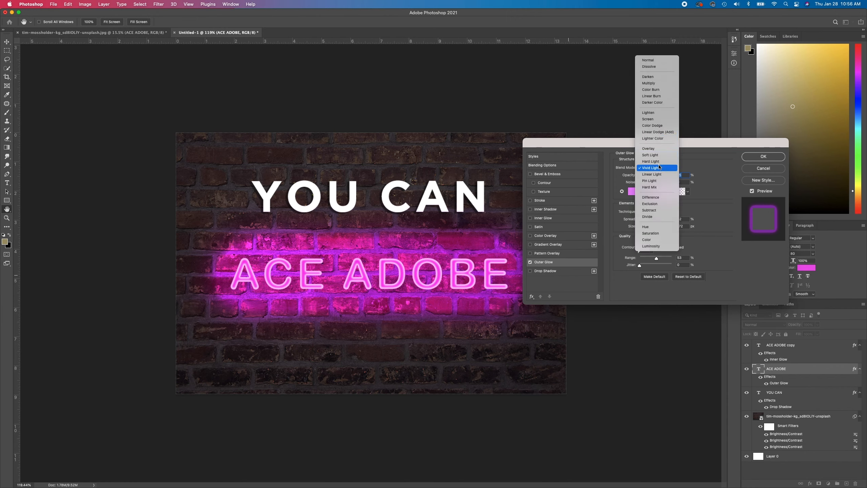
pyautogui.click(713, 181)
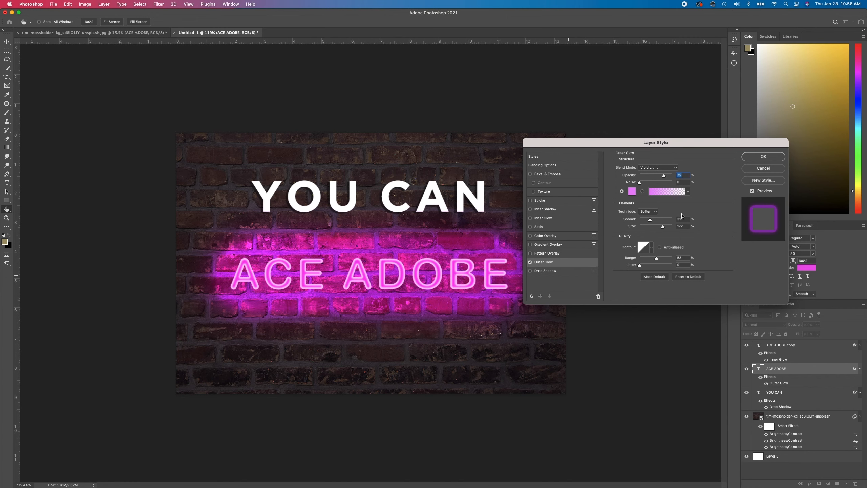
pyautogui.moveTo(663, 229)
pyautogui.mouseDown()
pyautogui.moveTo(640, 229)
pyautogui.moveTo(651, 221)
pyautogui.mouseUp()
pyautogui.moveTo(666, 179); pyautogui.dragTo(661, 177)
pyautogui.moveTo(651, 220); pyautogui.dragTo(644, 228)
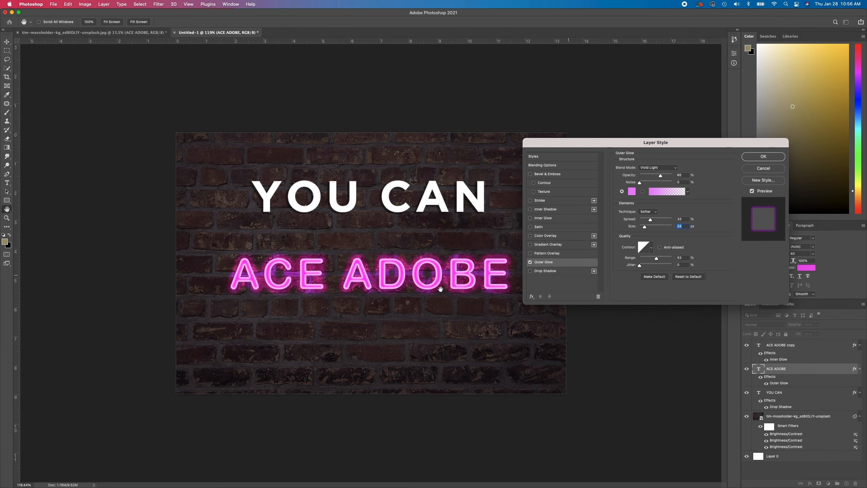
pyautogui.moveTo(660, 176); pyautogui.dragTo(660, 176)
pyautogui.moveTo(645, 227); pyautogui.dragTo(645, 228)
pyautogui.click(763, 157)
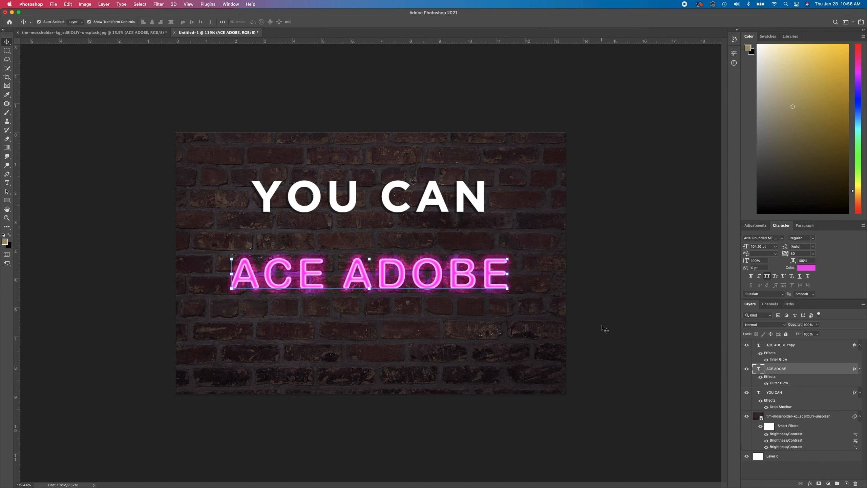
pyautogui.click(633, 328)
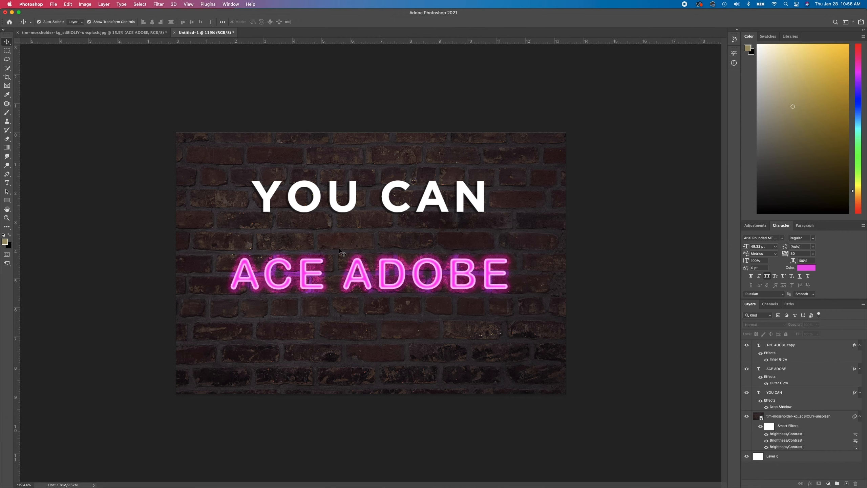
# Step: Delete the extra ACE ADOBE text below the blue neon text in the other open document, and return to Untitled-1
pyautogui.click(142, 34)
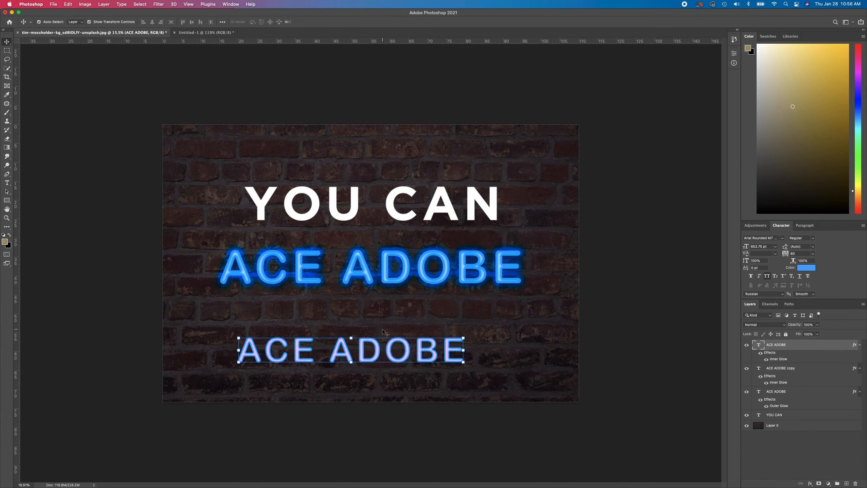
pyautogui.press('Delete')
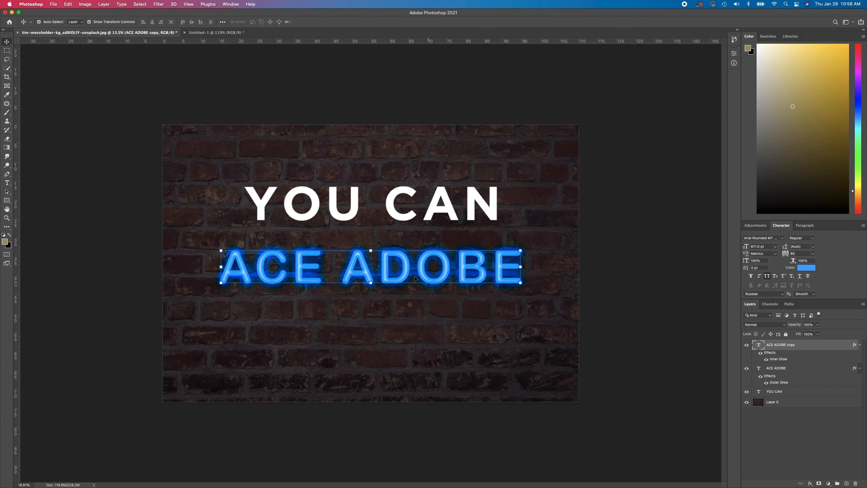
pyautogui.click(210, 32)
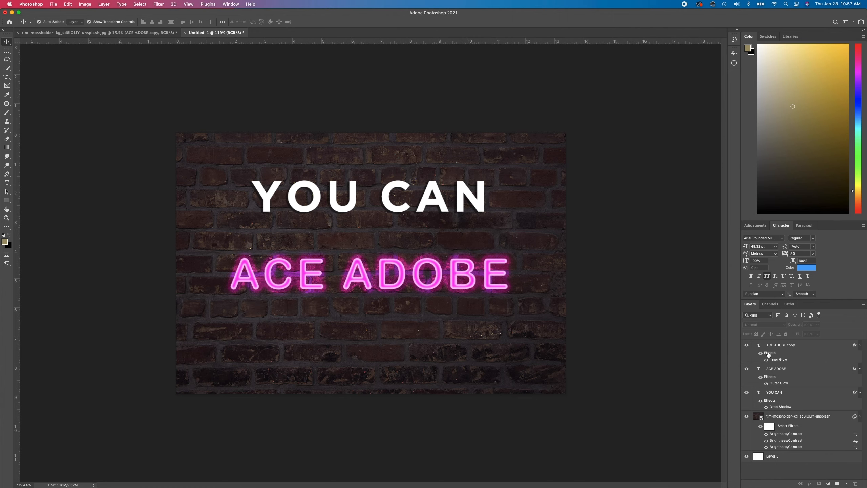
# Step: Compare the neon text with the ACE ADOBE copy layer, its Inner Glow and the lower layer's Outer Glow each hidden and shown again
pyautogui.click(746, 345)
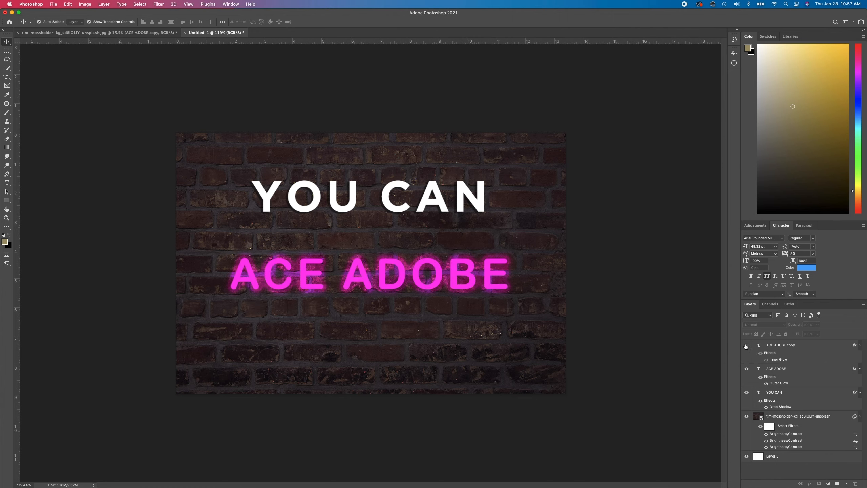
pyautogui.click(746, 345)
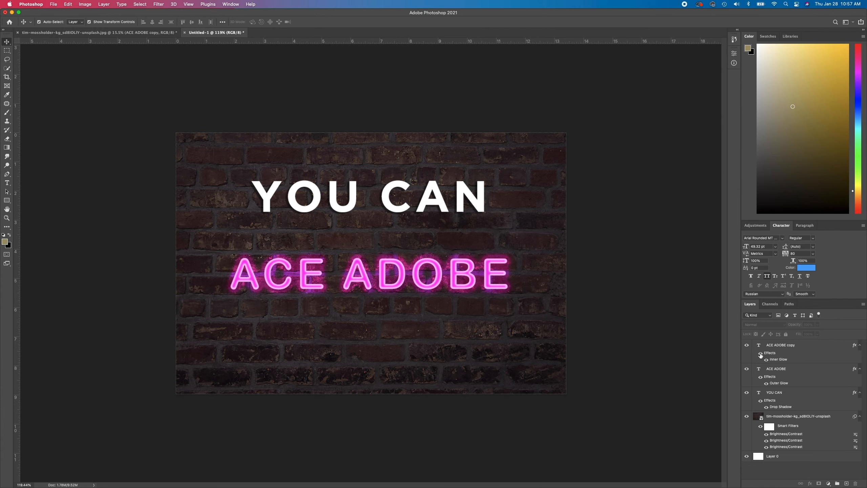
pyautogui.click(761, 354)
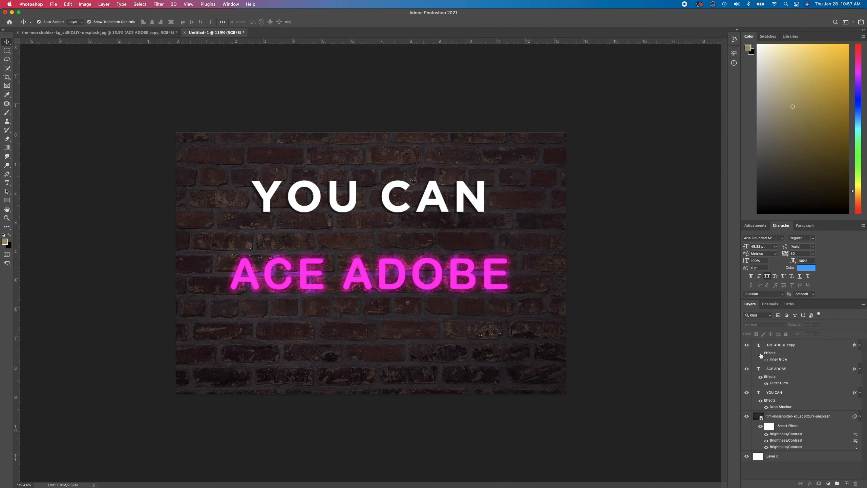
pyautogui.click(761, 354)
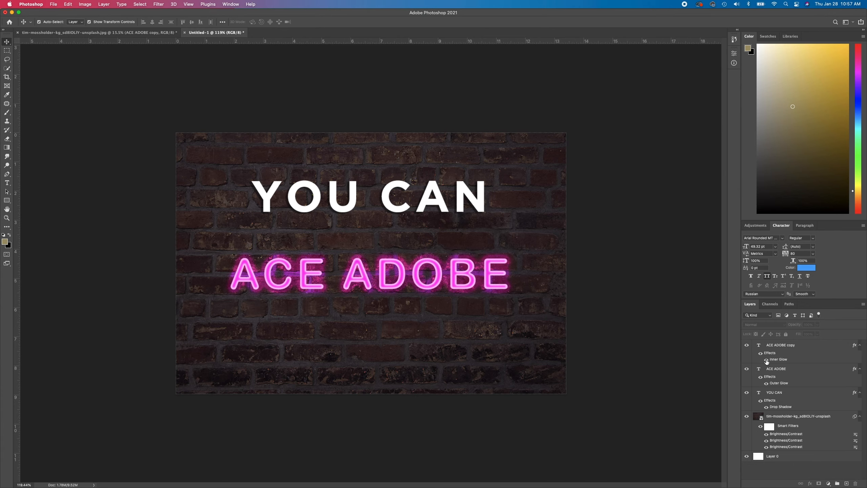
pyautogui.click(767, 359)
pyautogui.click(767, 360)
pyautogui.click(766, 383)
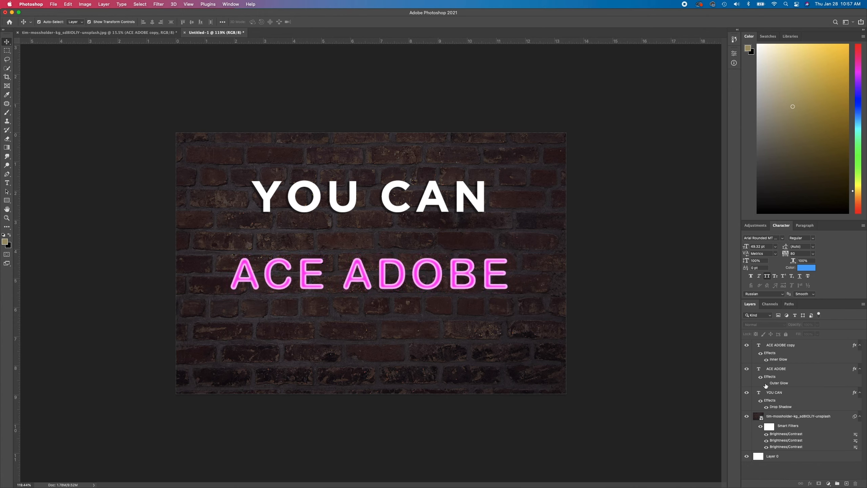
pyautogui.click(766, 383)
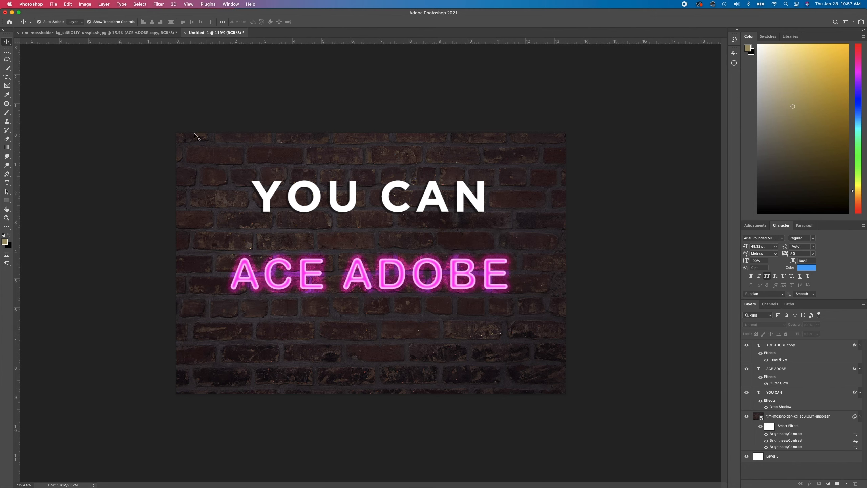
# Step: Start an Export As of the sign, keeping the PNG format with transparency at 100% scale
pyautogui.click(55, 5)
pyautogui.moveTo(133, 94)
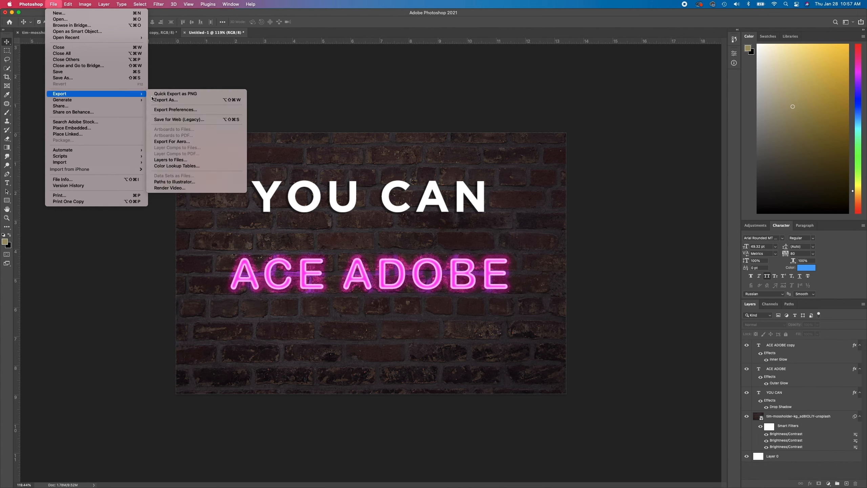
pyautogui.click(164, 99)
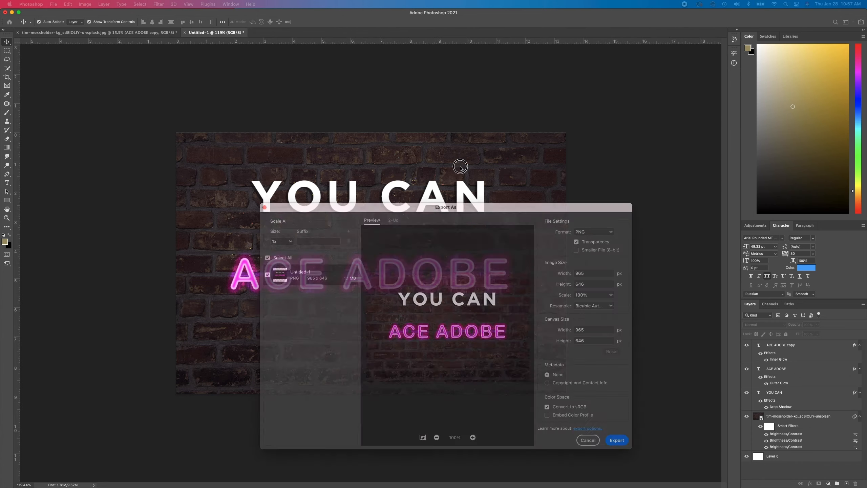
pyautogui.moveTo(423, 110); pyautogui.dragTo(412, 123)
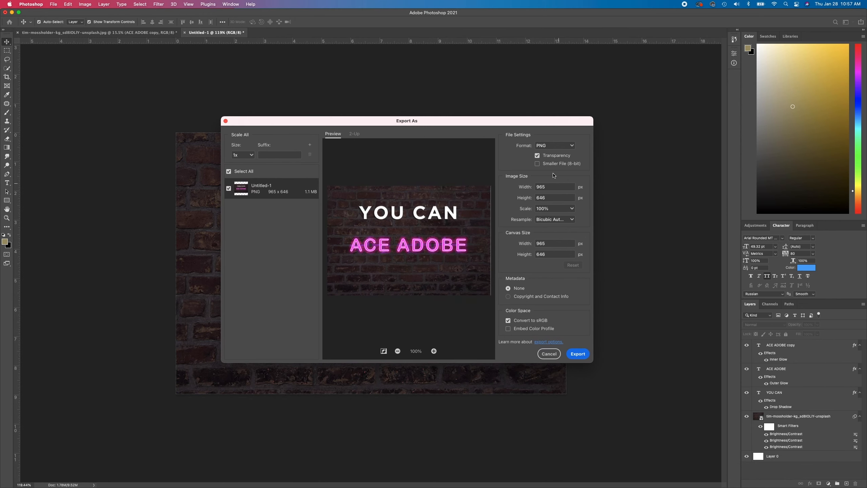
pyautogui.click(554, 146)
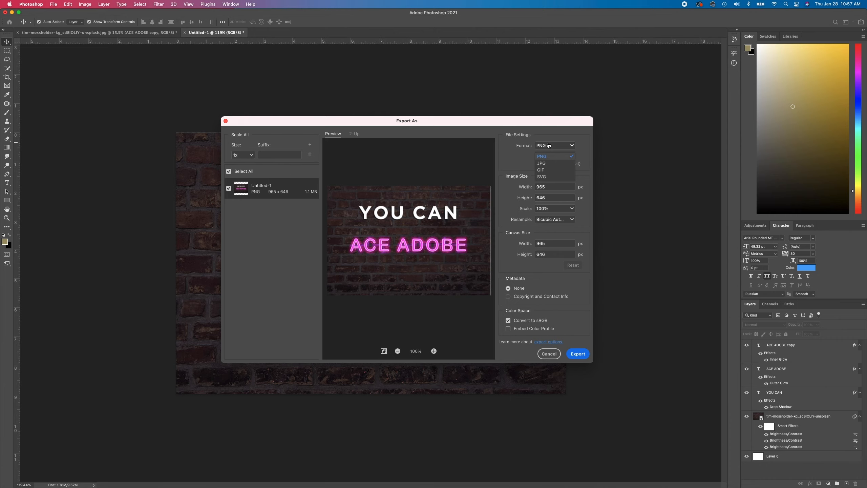
pyautogui.click(511, 159)
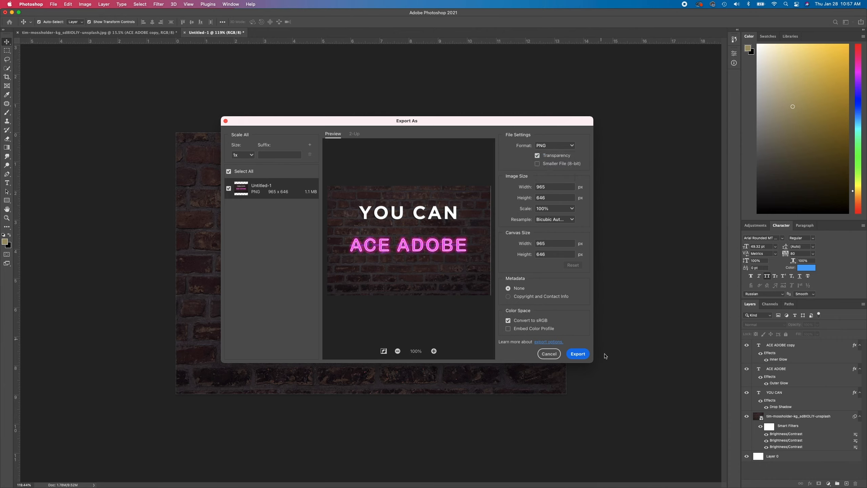
pyautogui.click(575, 355)
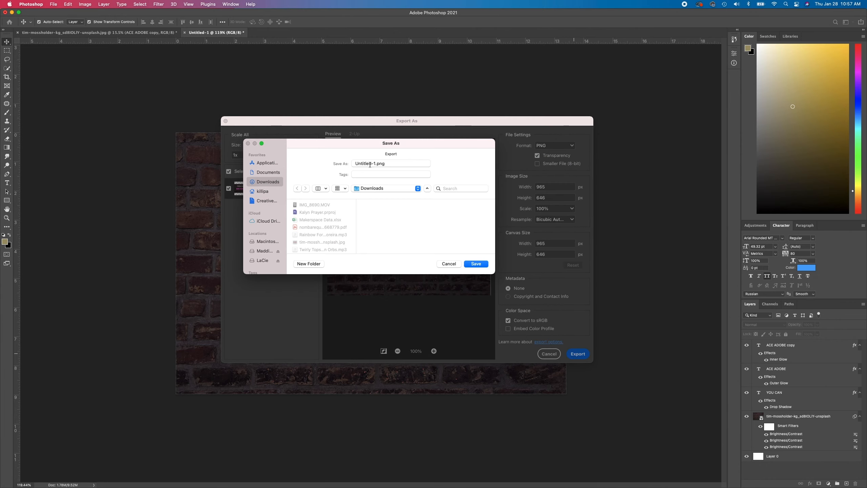
# Step: Name the exported image Ace Adobe and save it as a PNG in the Downloads folder
pyautogui.moveTo(376, 164); pyautogui.dragTo(326, 166)
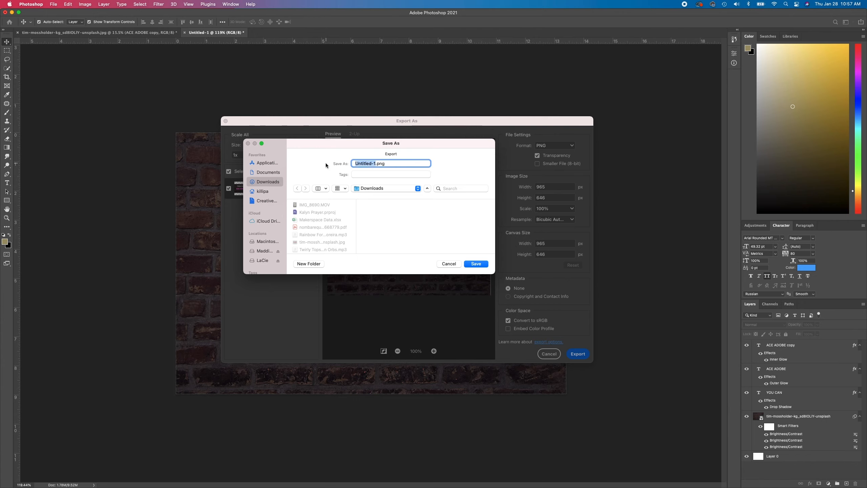
pyautogui.click(279, 173)
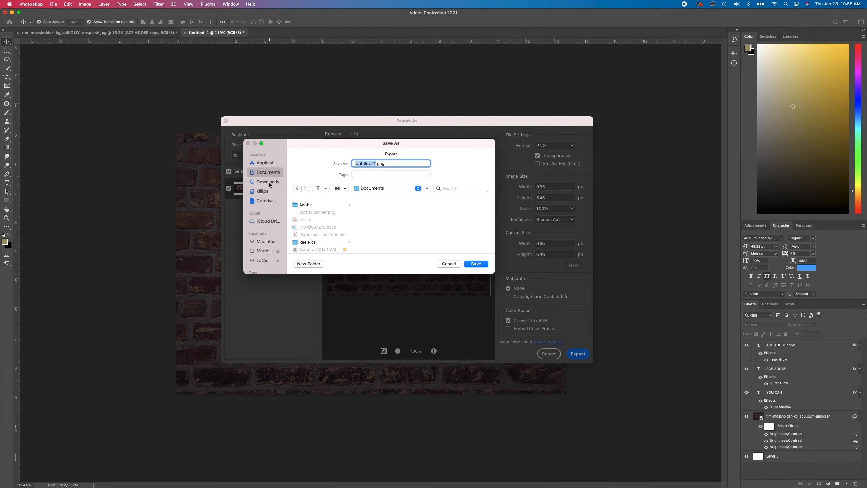
pyautogui.click(265, 261)
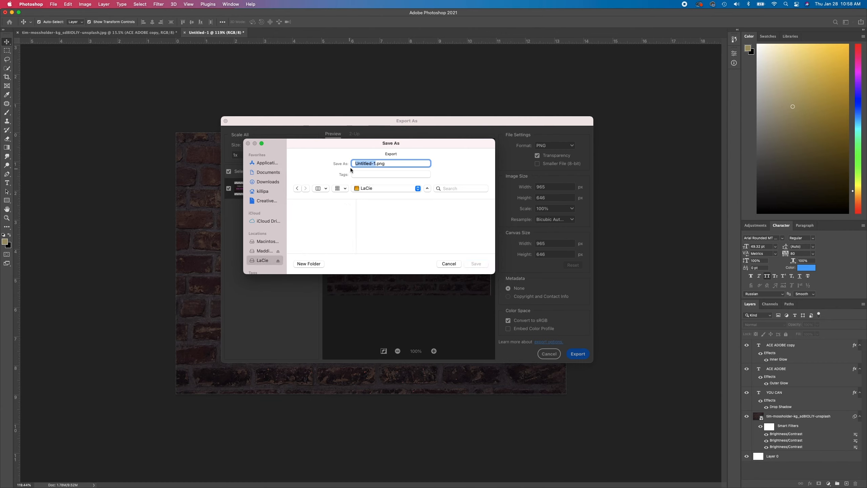
pyautogui.write('Ace Adobe')
pyautogui.click(476, 264)
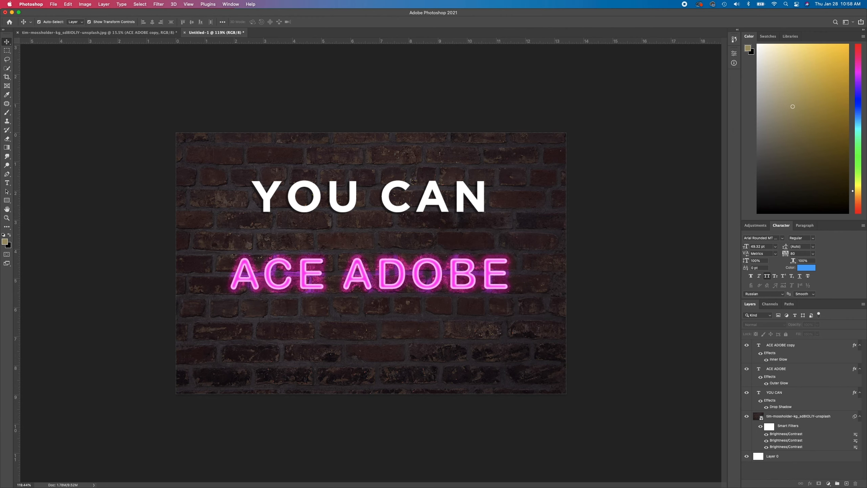
# Step: Switch to Finder, preview Ace Adobe.png from Downloads with a closer look at the neon text, and return to Photoshop
pyautogui.press('super+Tab')
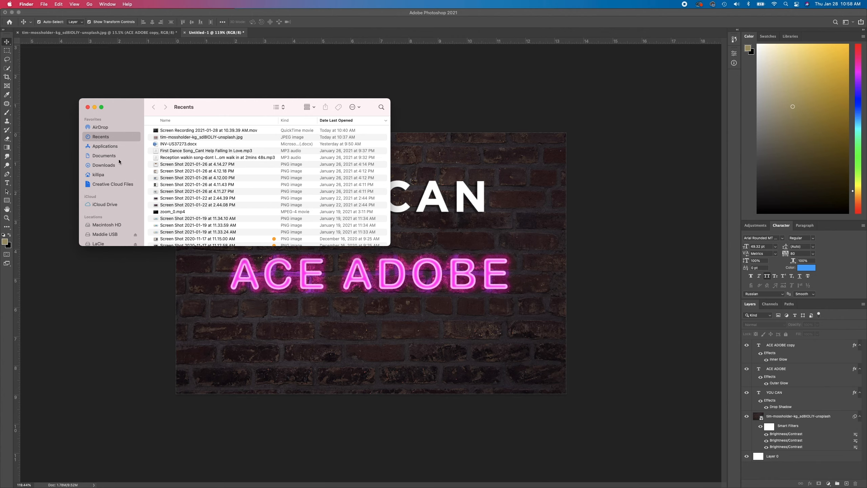
pyautogui.click(118, 163)
pyautogui.click(187, 130)
pyautogui.press('space')
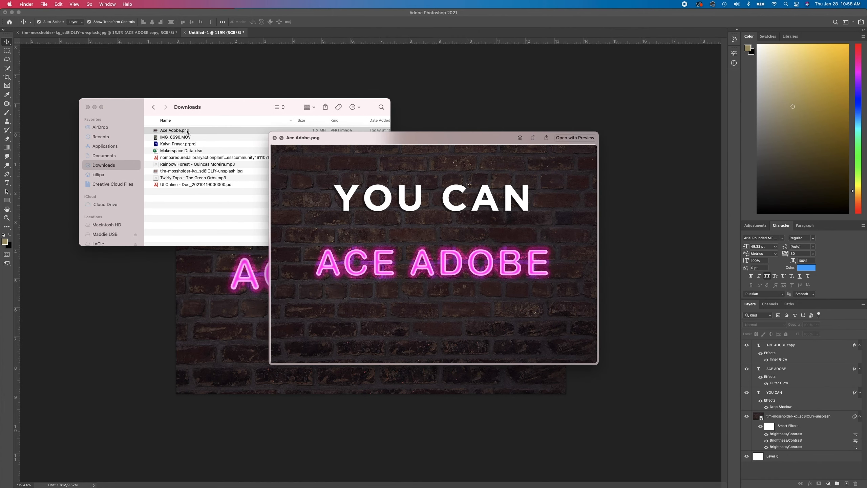
pyautogui.scroll(5, 422, 246)
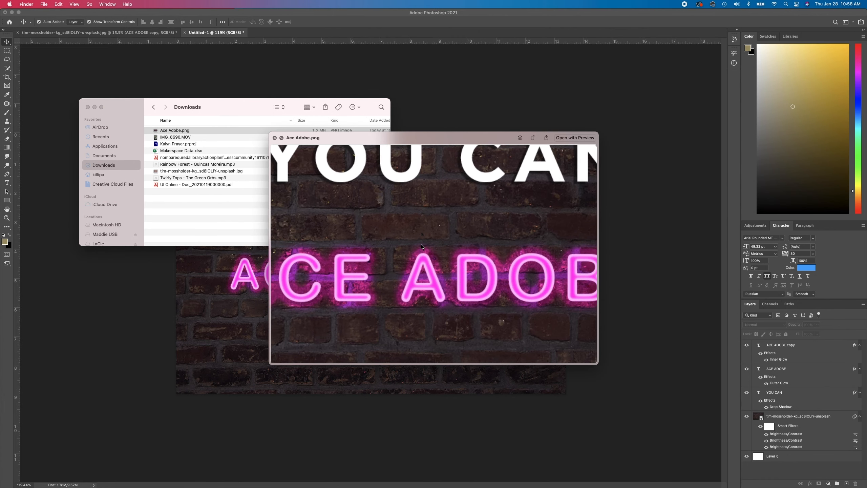
pyautogui.scroll(-5, 422, 247)
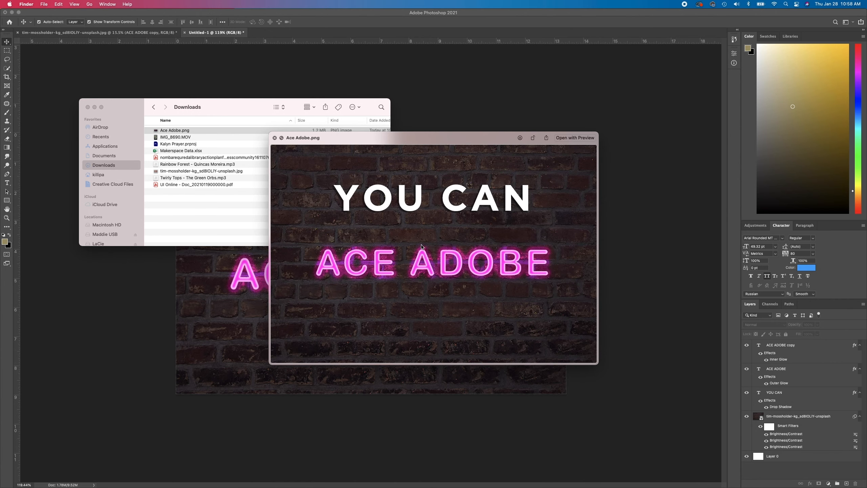
pyautogui.press('space')
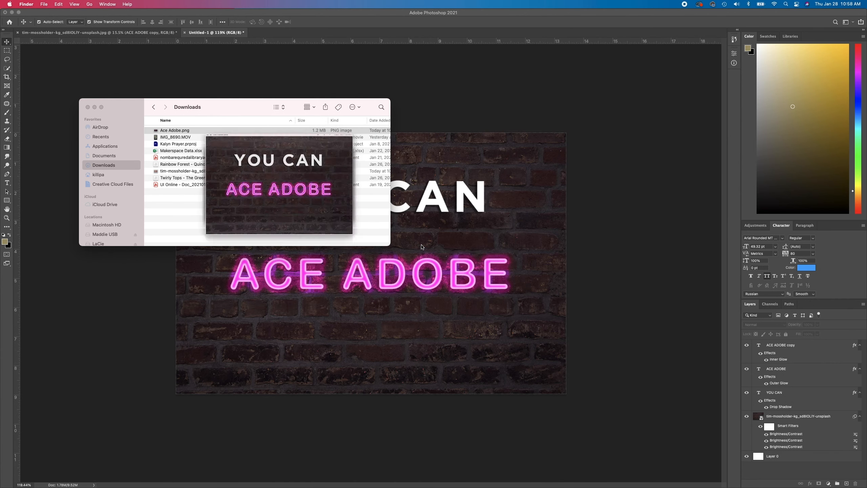
pyautogui.click(652, 268)
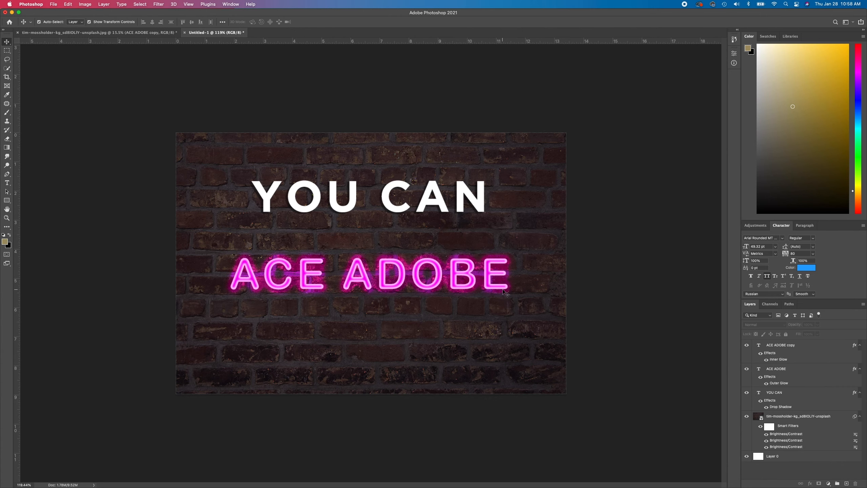